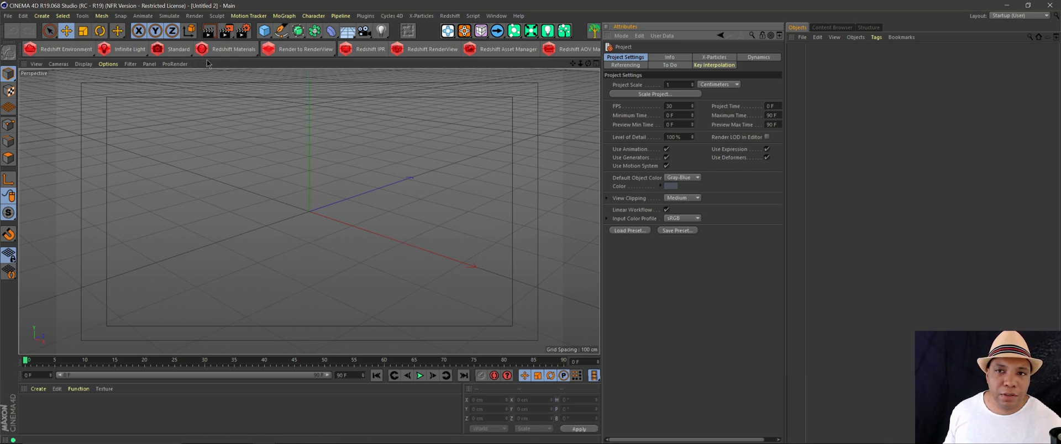
Add a Landscape object and set its Size to 1500 × 15 × 1500 cm
left_click(264, 31)
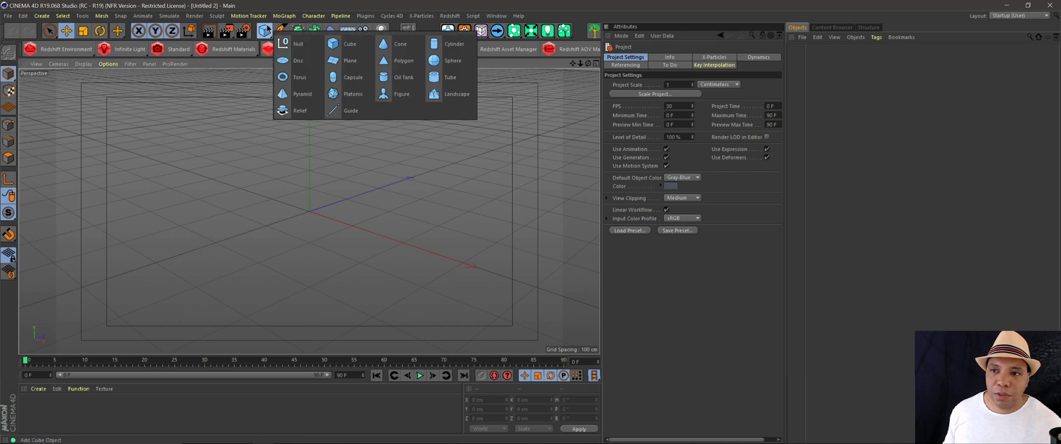
left_click(464, 96)
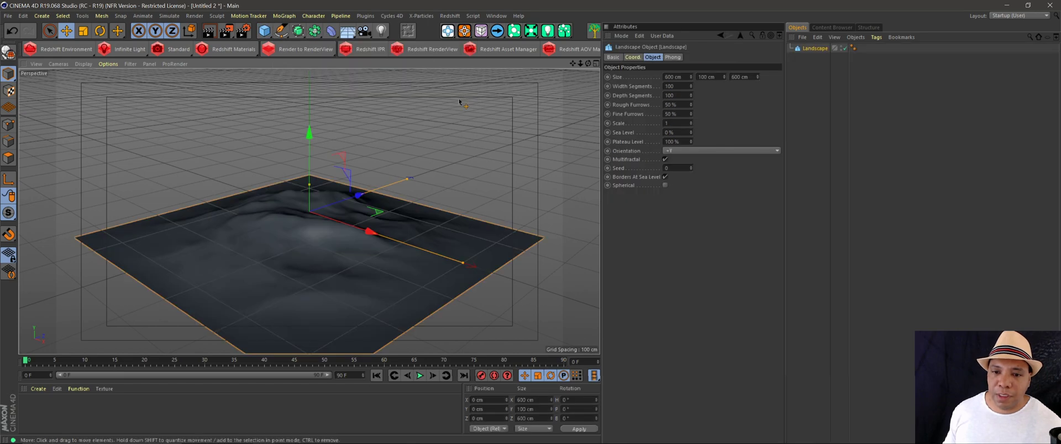
left_click(633, 57)
left_click(653, 57)
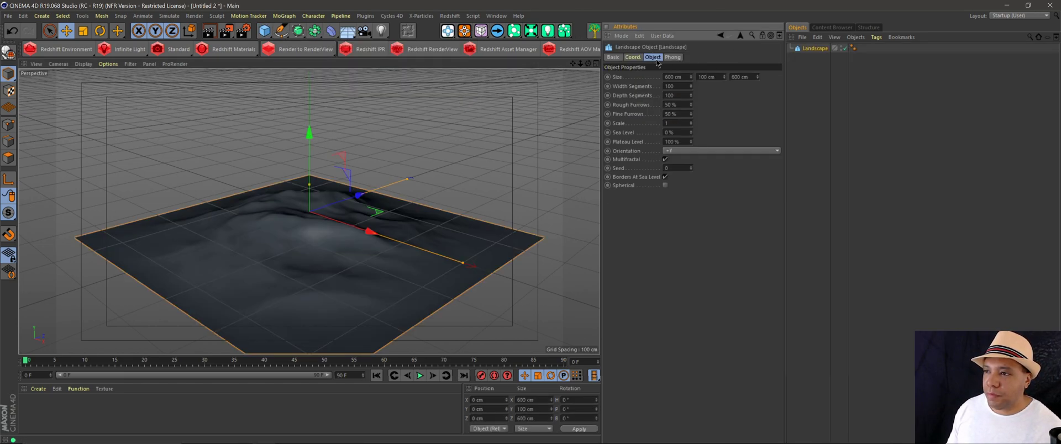
left_click_drag(684, 76, 660, 77)
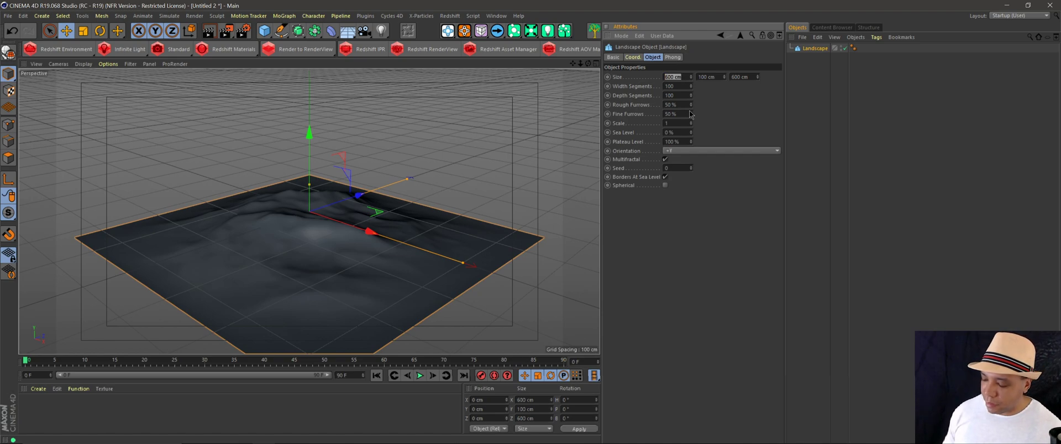
type("1500")
key("Tab")
type("15")
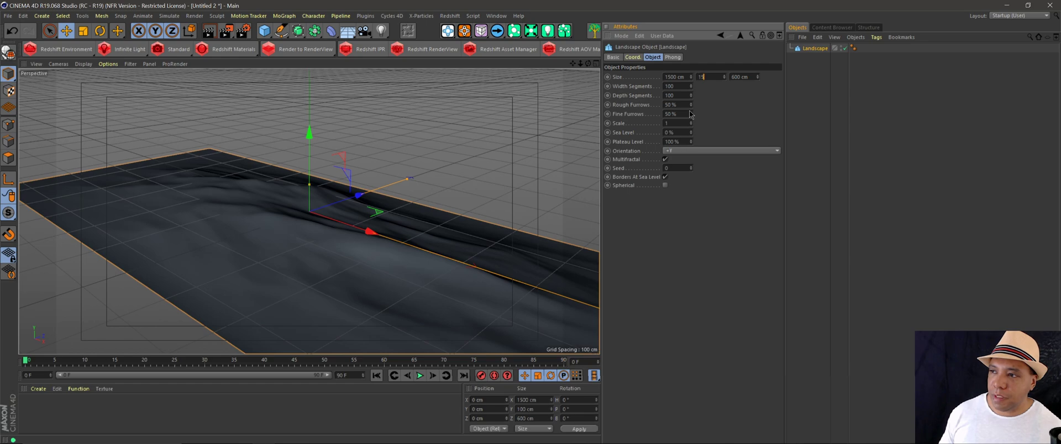
key("Tab")
type("1500")
key("Return")
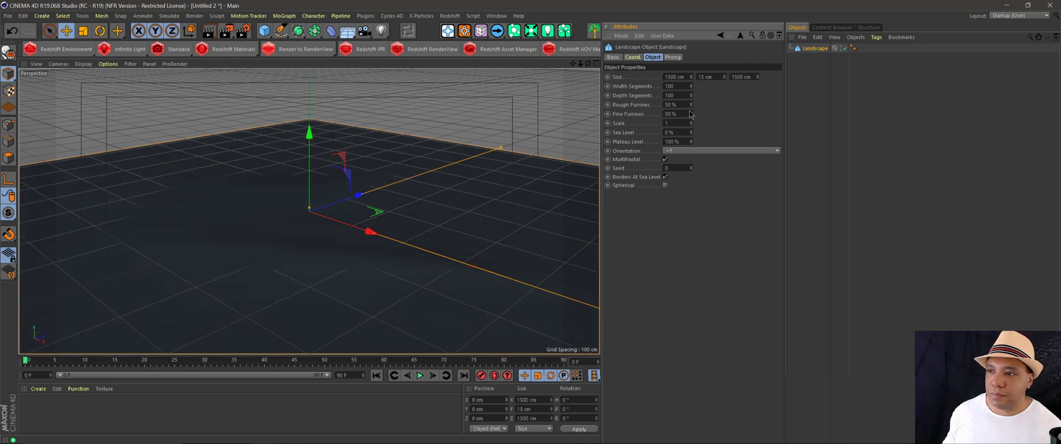
Turn off Borders At Sea Level and raise the height to 81 cm for rolling hills
left_click(666, 177)
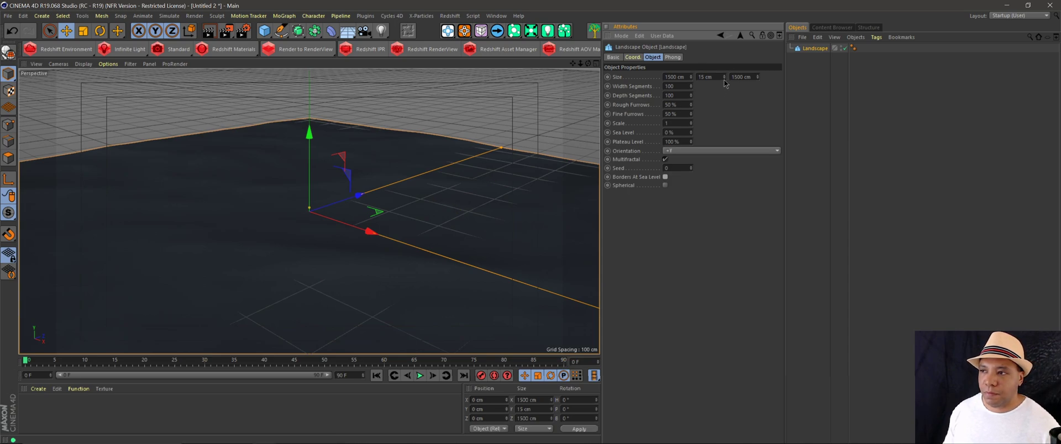
left_click_drag(724, 79, 735, 51)
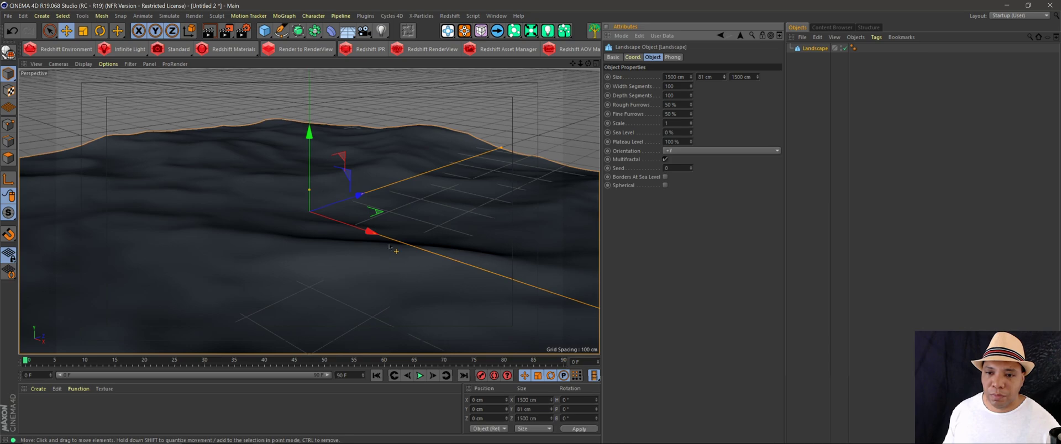
scroll(307, 208, "up", 3)
left_click_drag(342, 219, 292, 240, "alt")
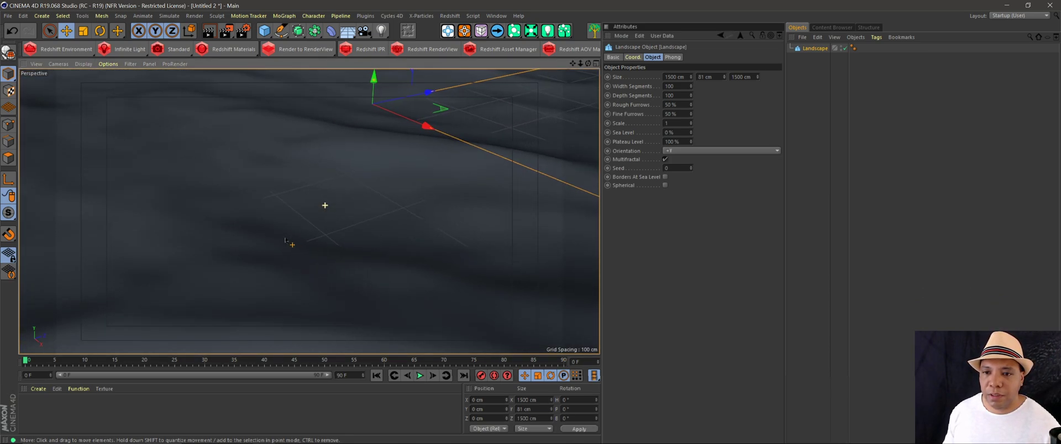
scroll(346, 208, "down", 5)
scroll(360, 196, "up", 2)
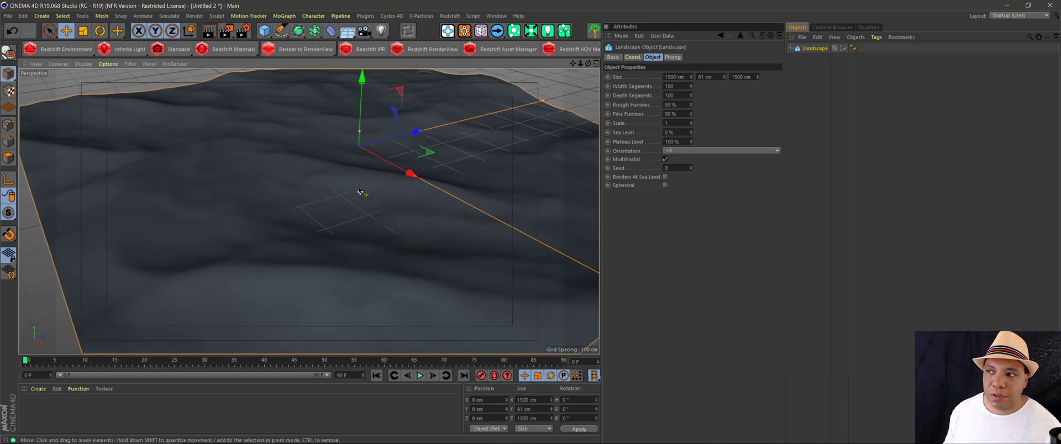
left_click_drag(382, 172, 293, 182, "alt")
Add a MoGraph Cloner and a Sphere with a 15 cm radius
left_click(284, 16)
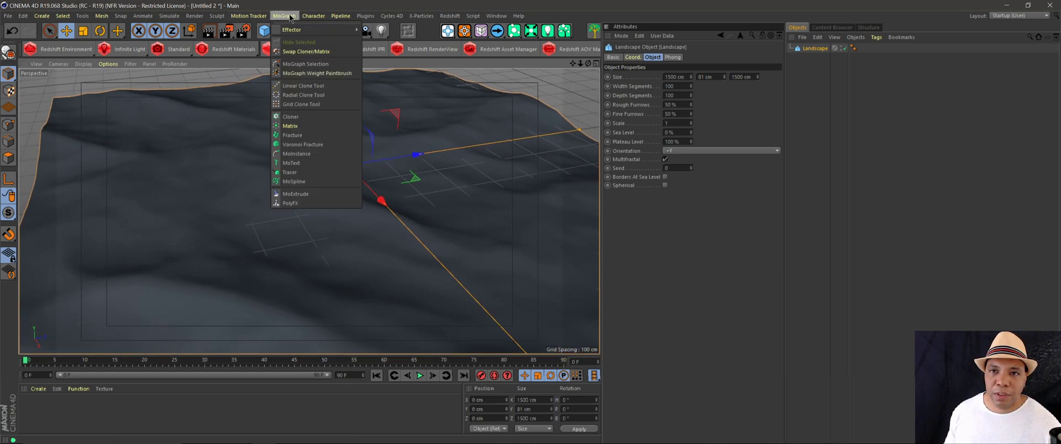
left_click(289, 117)
left_click(265, 32)
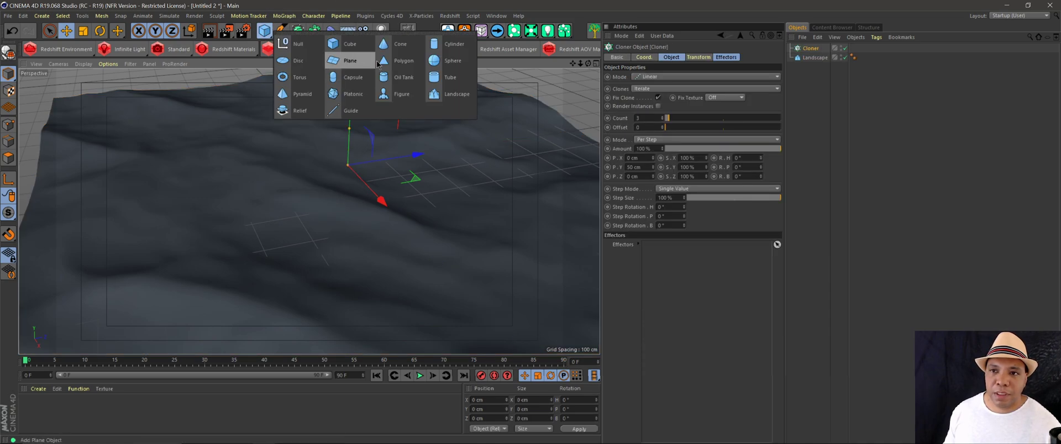
left_click(451, 59)
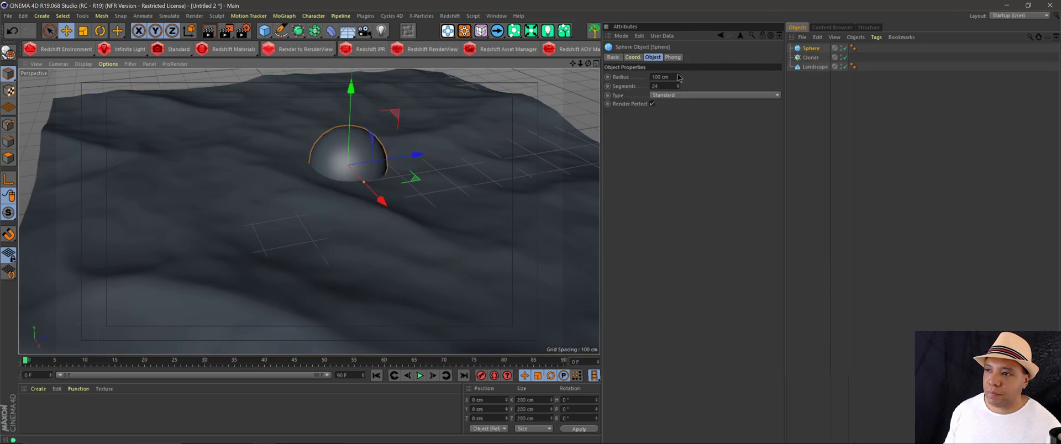
double_click(671, 77)
type("15")
key("Return")
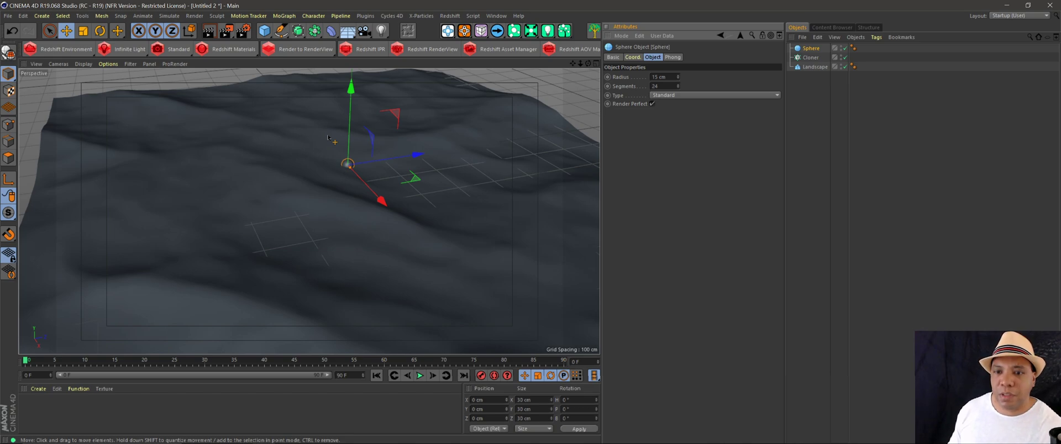
Parent the Sphere under the Cloner so three stacked sphere clones appear
left_click_drag(387, 177, 365, 176, "alt")
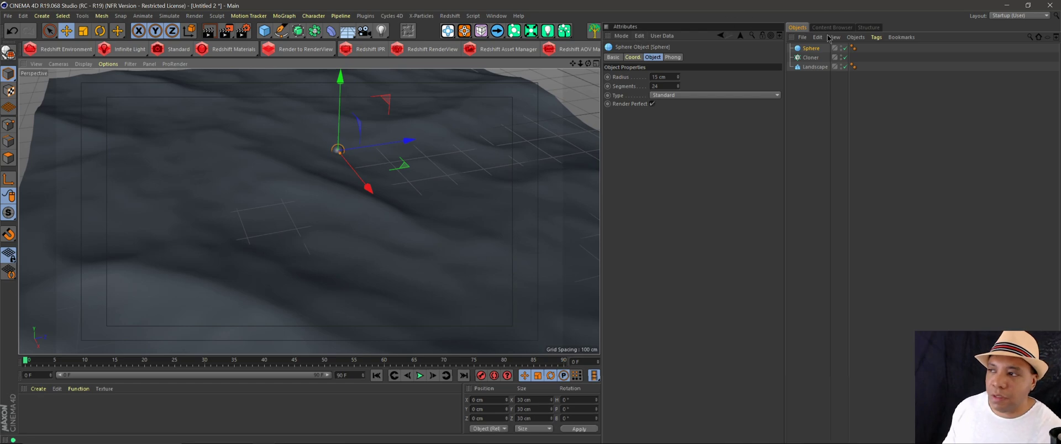
mouse_move(811, 49)
left_mouse_down()
mouse_move(806, 77)
mouse_move(745, 62)
mouse_move(749, 76)
mouse_move(831, 62)
mouse_move(816, 59)
left_mouse_up()
left_click(821, 97)
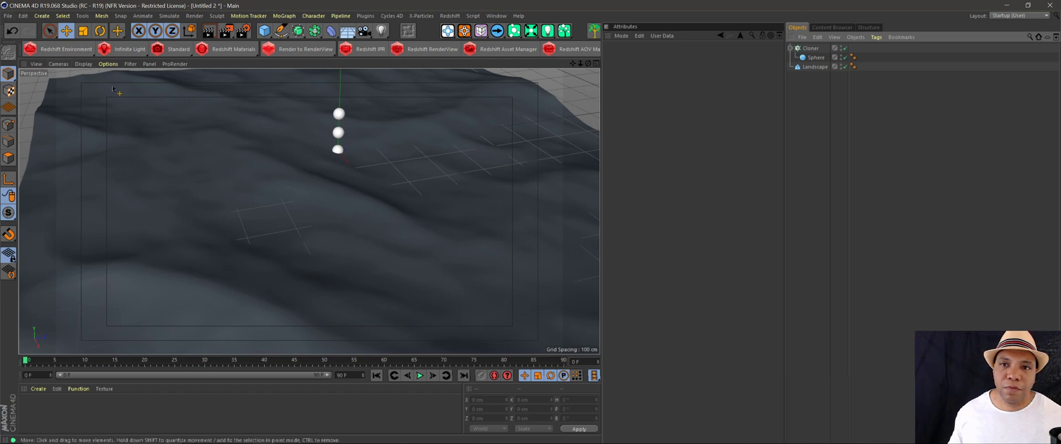
Add a Hair object with guide Root set to Custom and Segments set to 1
left_click(166, 17)
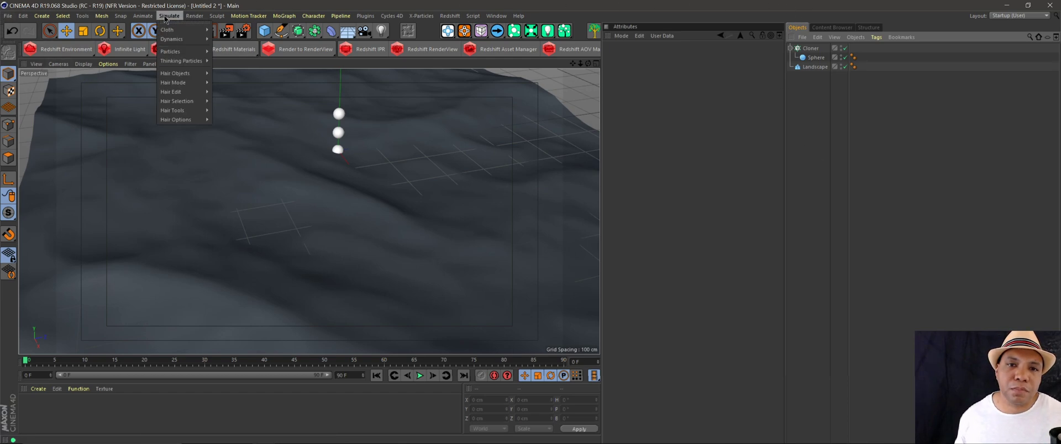
mouse_move(171, 78)
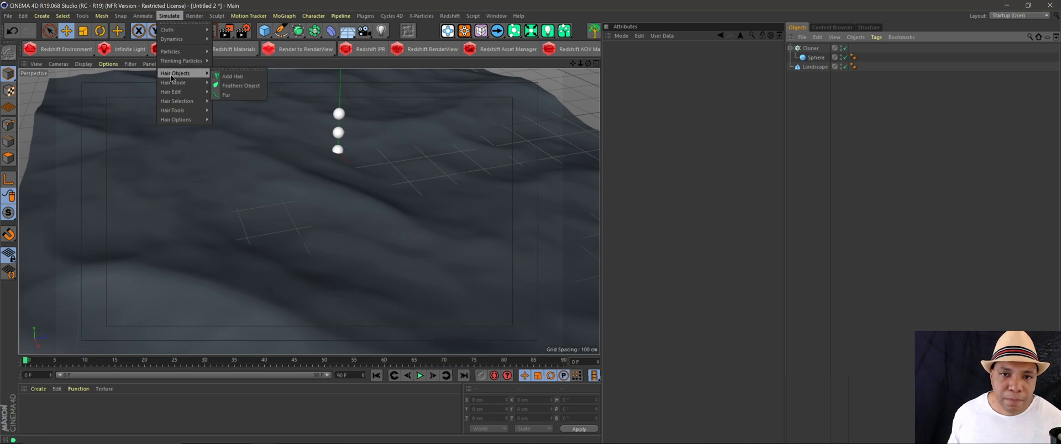
left_click(224, 77)
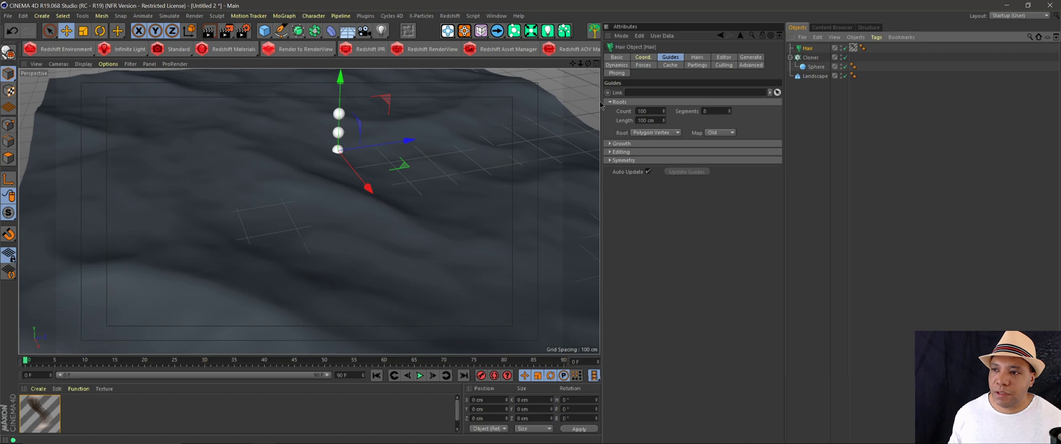
left_click_drag(602, 105, 512, 106)
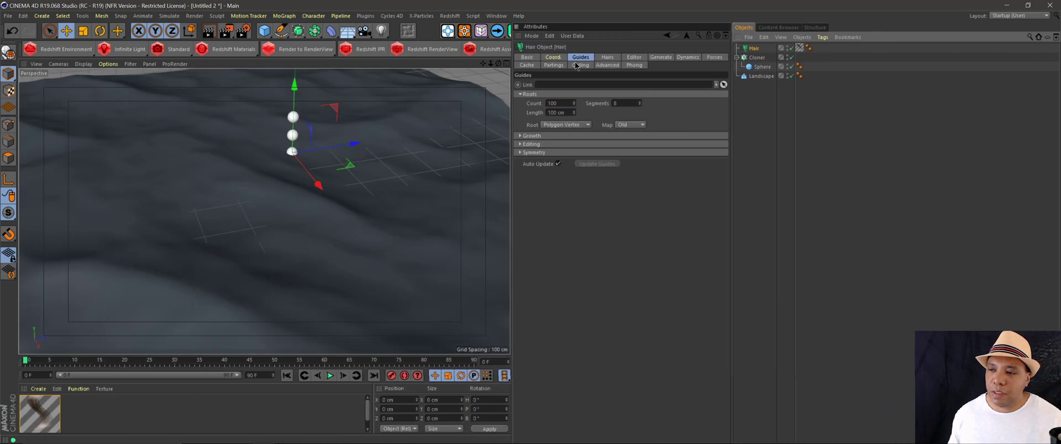
left_click(555, 124)
left_click(552, 300)
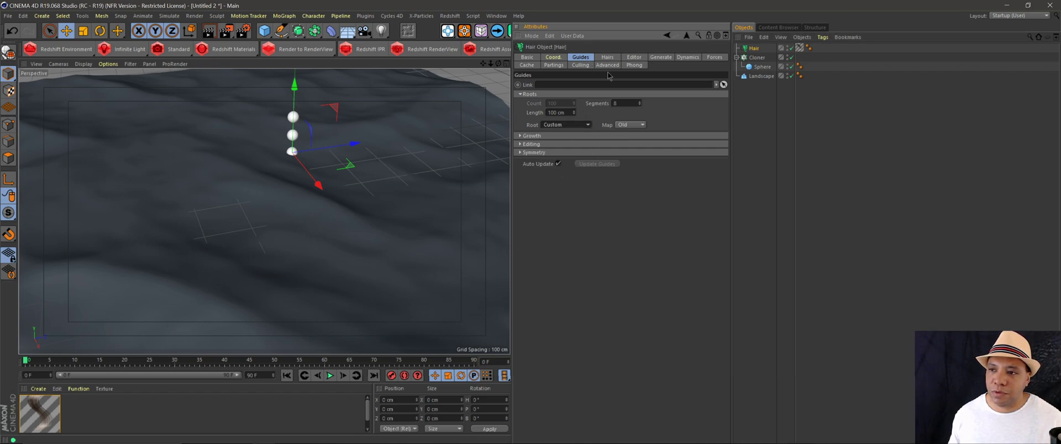
double_click(625, 104)
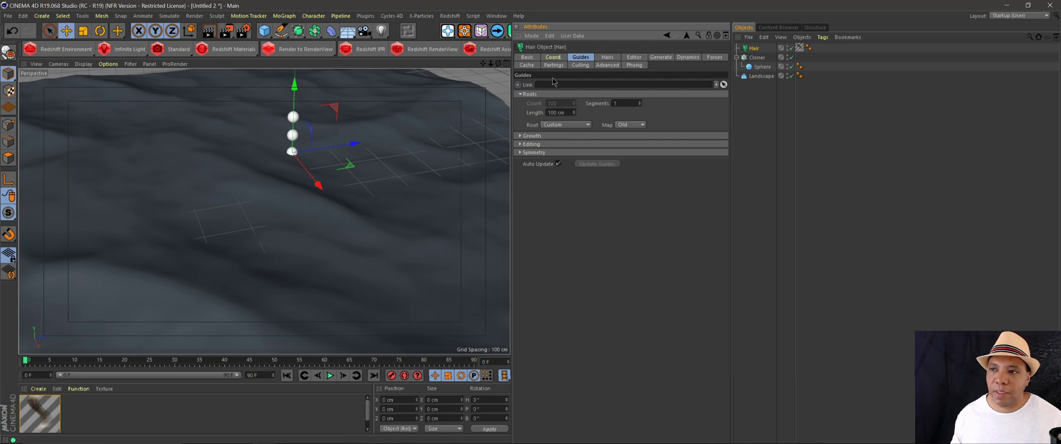
Set the hair Roots to As Guides
left_click(608, 58)
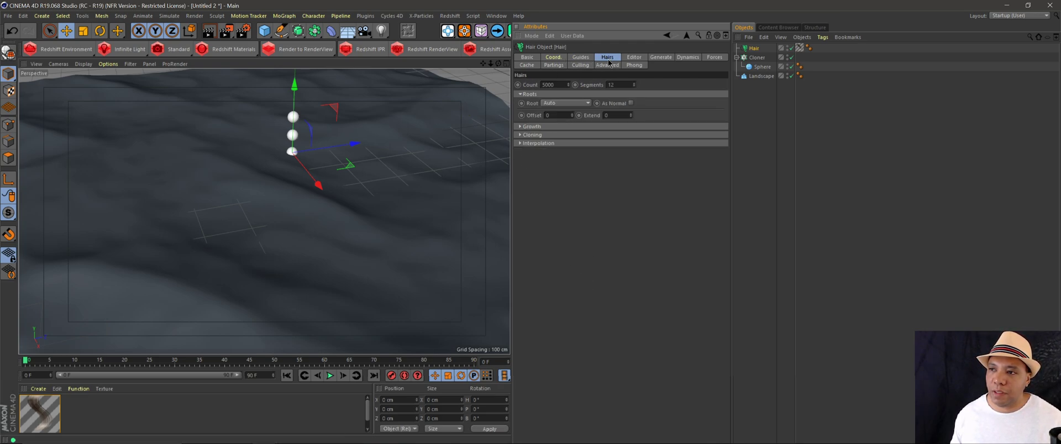
left_click(552, 104)
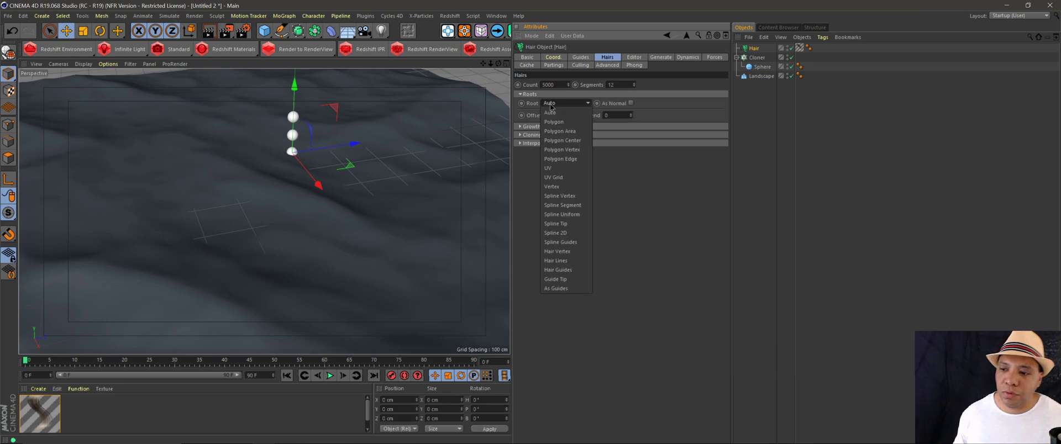
left_click(556, 288)
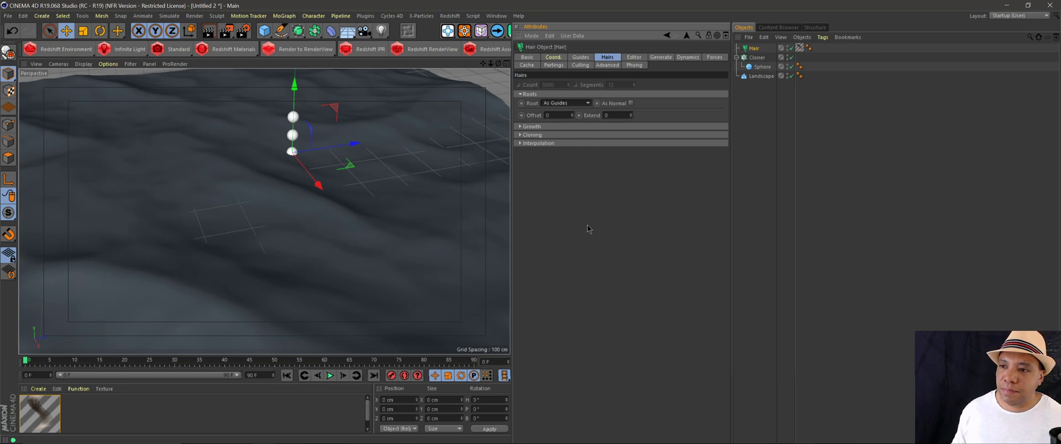
left_click(633, 58)
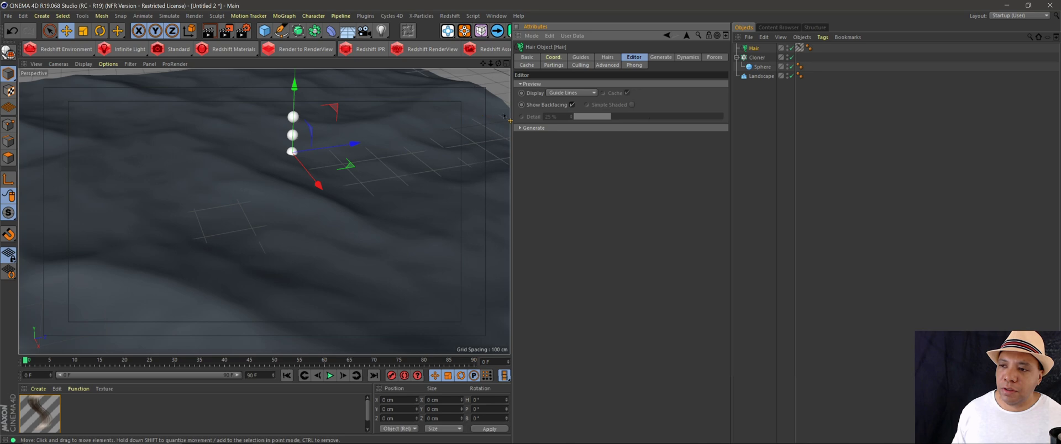
Set the hair Generate Type to Spline
left_click(661, 57)
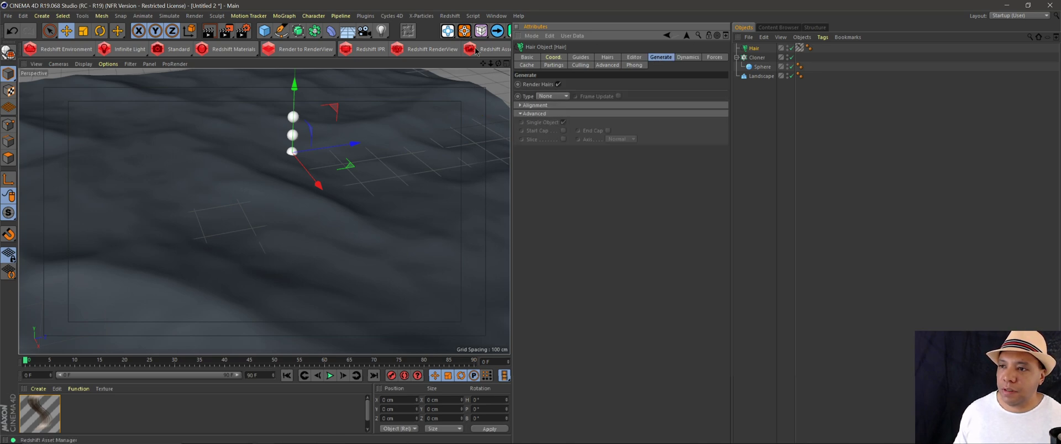
left_click(546, 96)
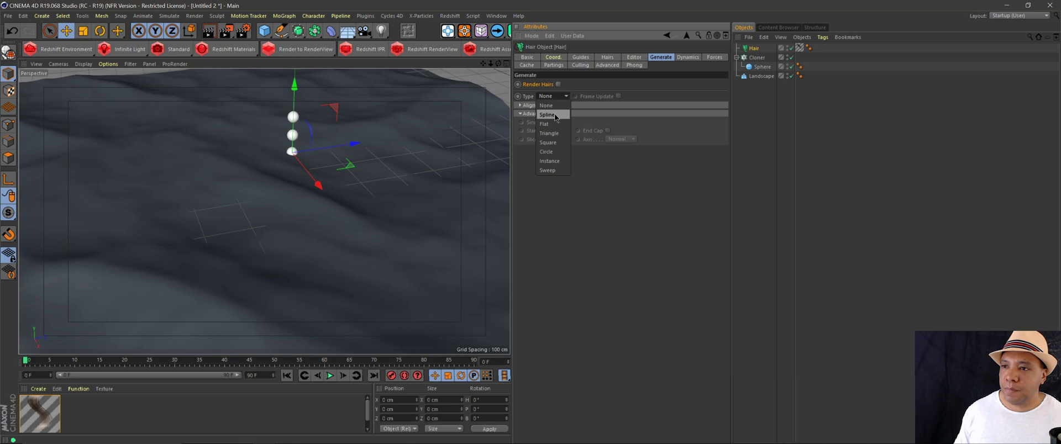
left_click(555, 115)
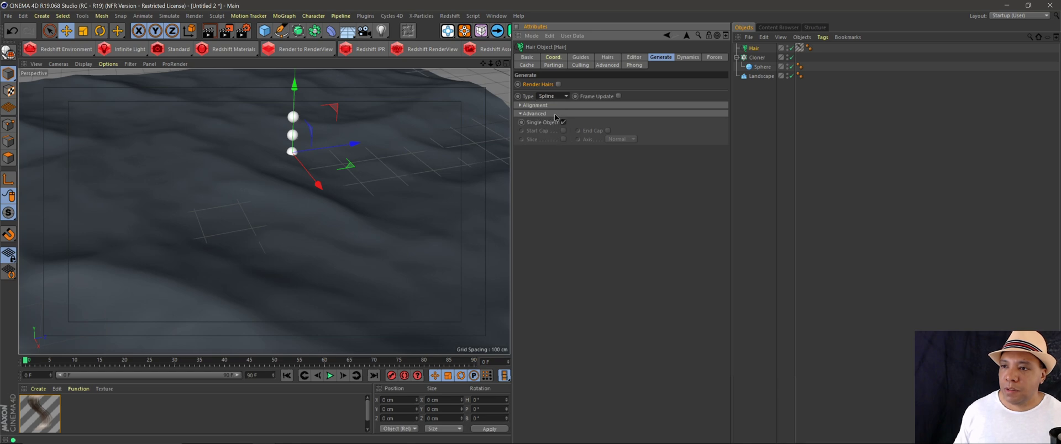
Untick Collisions and Enable in the hair Dynamics settings
left_click(685, 58)
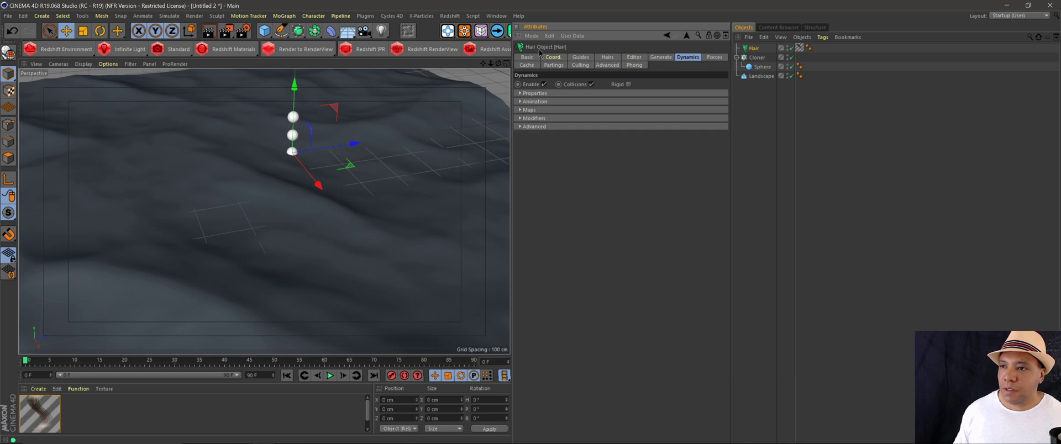
left_click(591, 85)
left_click(545, 84)
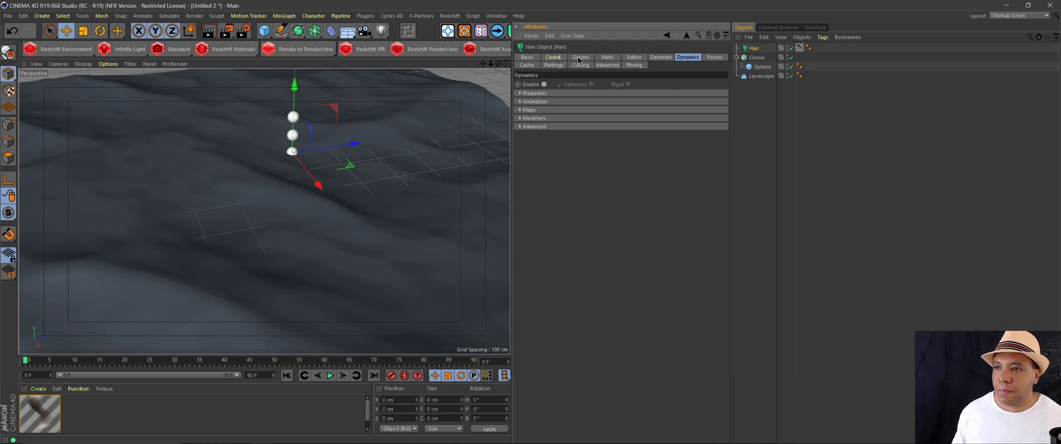
Set the Cloner to Object mode with the Hair object as source and Count 1
left_click(756, 57)
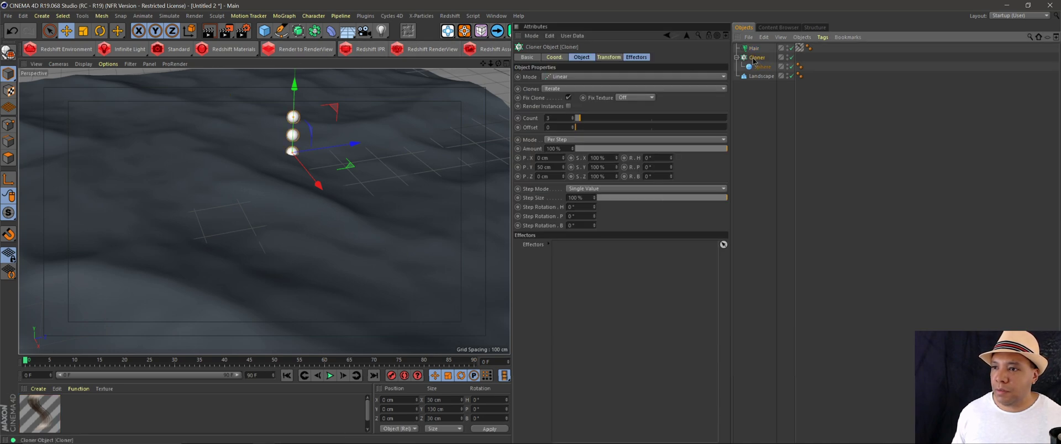
left_click(551, 77)
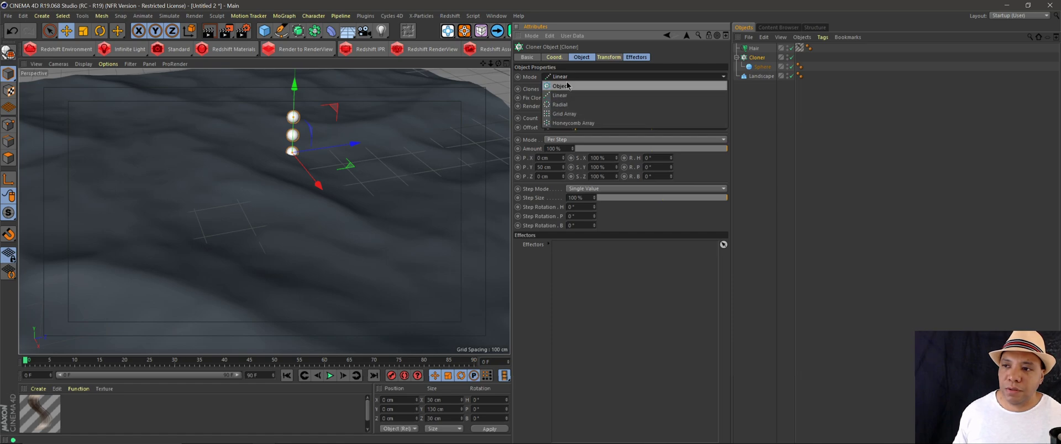
left_click(559, 86)
left_click_drag(511, 119, 466, 120)
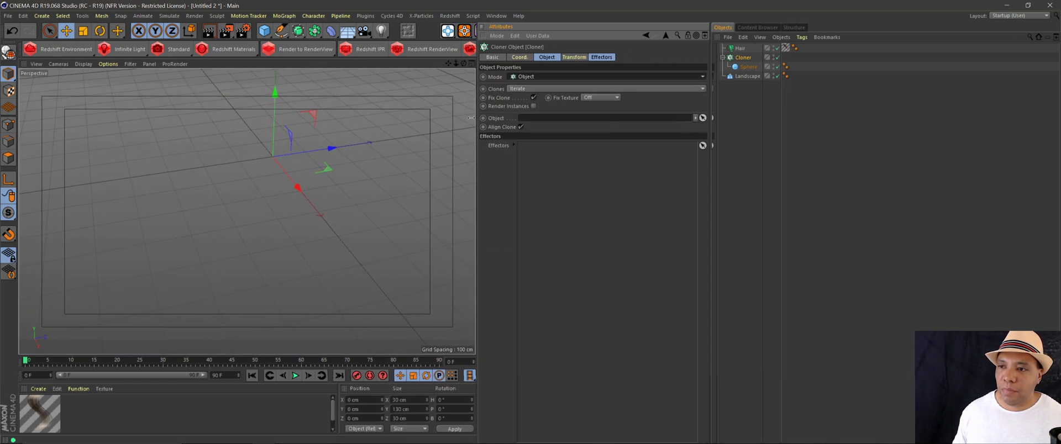
left_click_drag(724, 52, 536, 117)
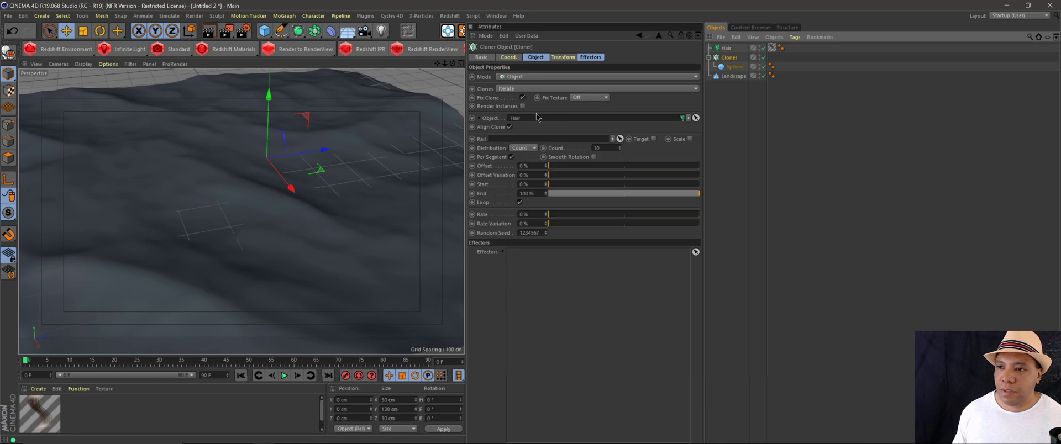
left_click(597, 148)
type("1")
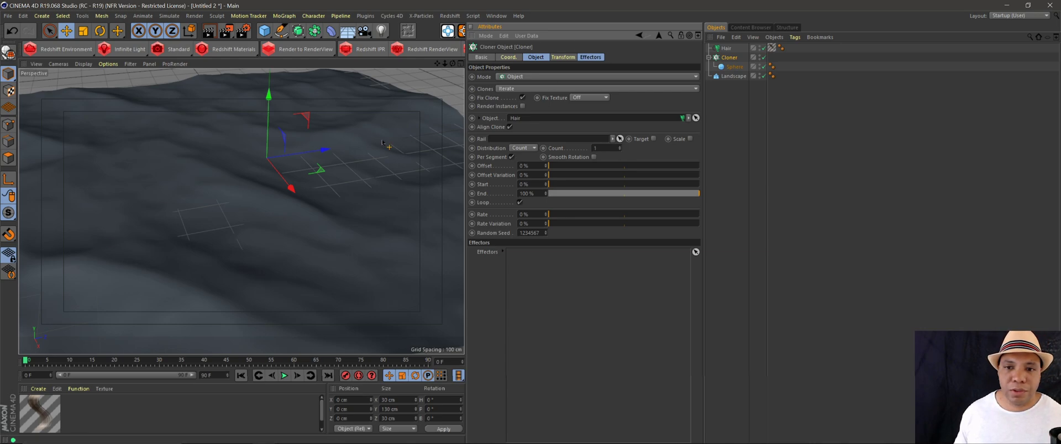
Put the Landscape in the Hair Guides Link field, then widen the viewport
left_click(726, 49)
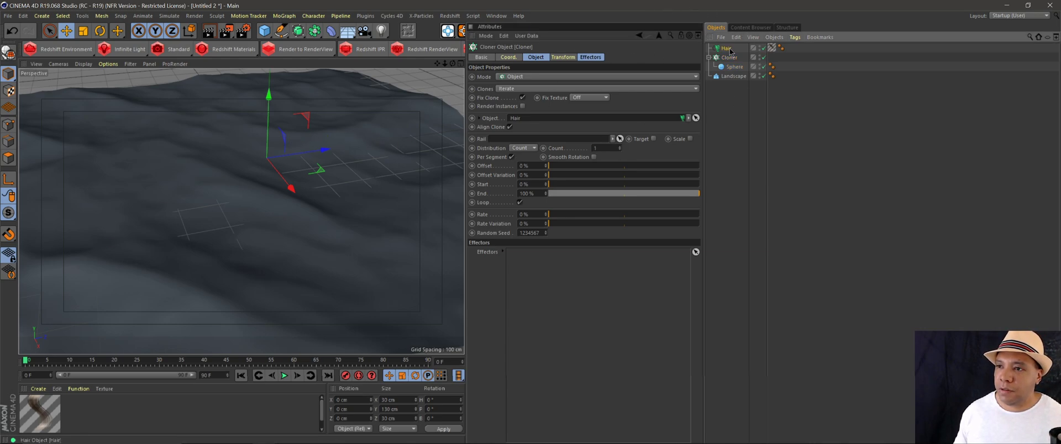
left_click(532, 56)
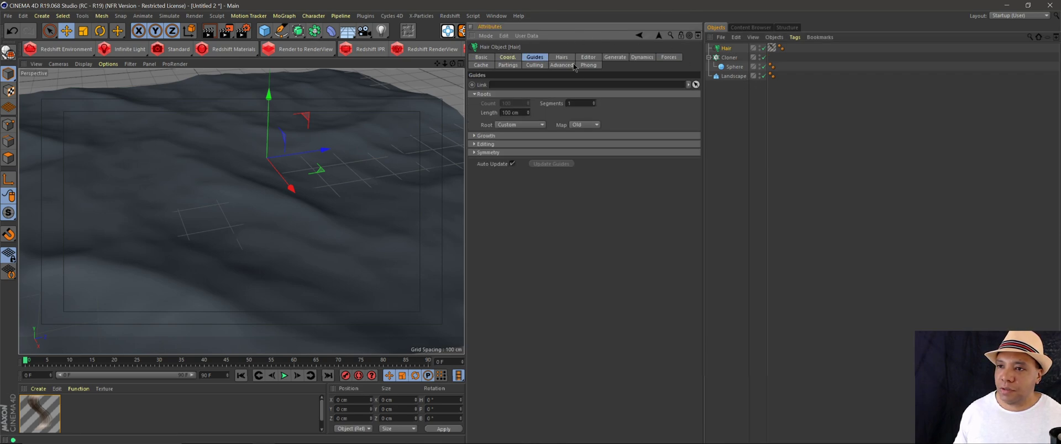
left_click_drag(733, 76, 502, 86)
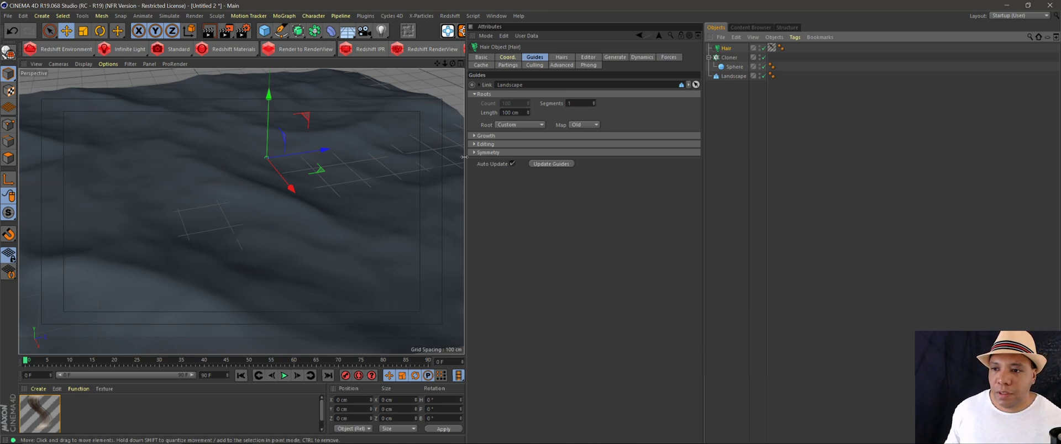
left_click_drag(464, 157, 582, 157)
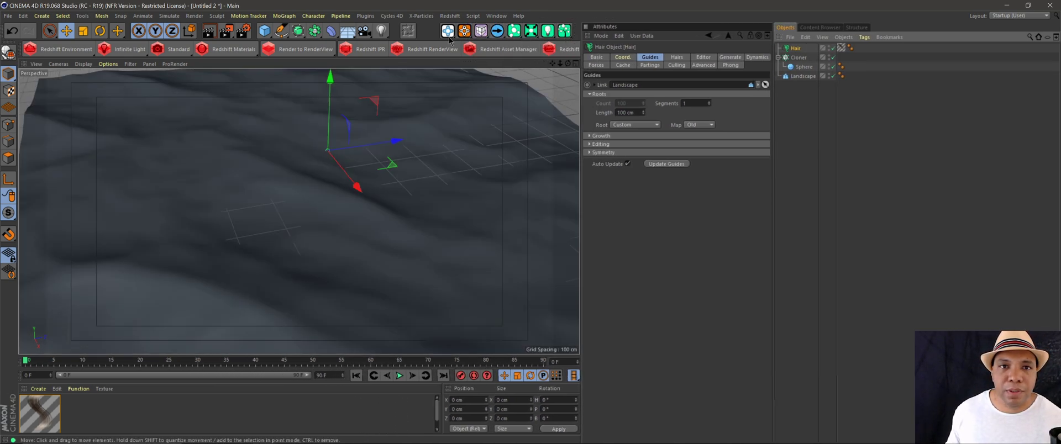
Paint a dense cluster of hair guides onto the terrain with Add Guides, inspecting from several angles
left_click(170, 16)
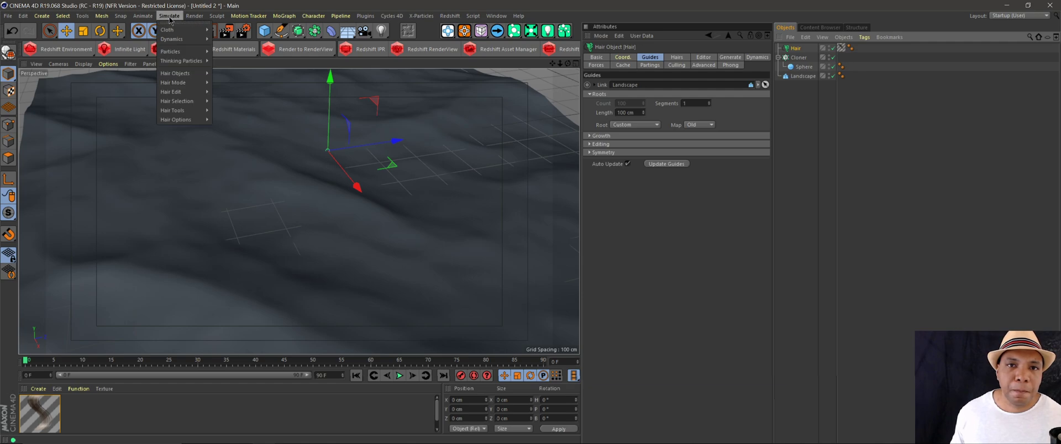
mouse_move(179, 62)
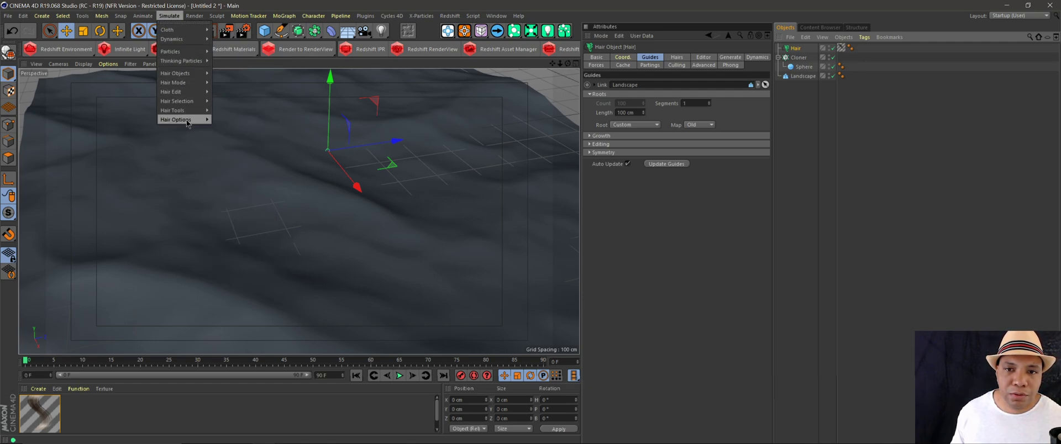
mouse_move(188, 114)
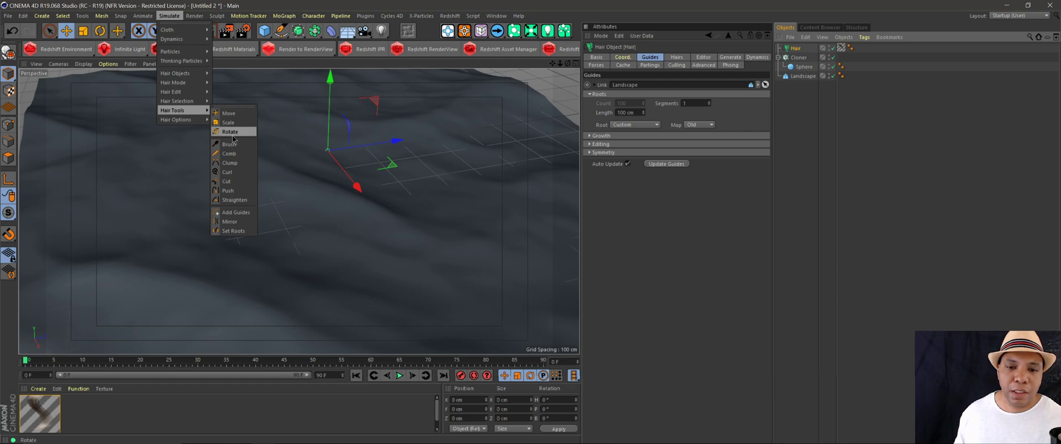
left_click(247, 214)
mouse_move(315, 147)
left_mouse_down()
mouse_move(306, 138)
mouse_move(252, 151)
mouse_move(194, 189)
mouse_move(189, 211)
mouse_move(235, 219)
mouse_move(304, 180)
mouse_move(278, 233)
left_mouse_up()
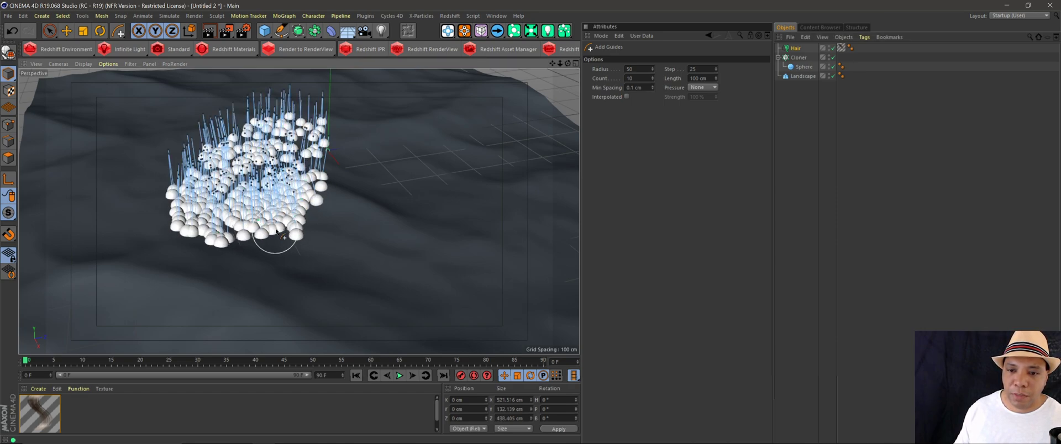
mouse_move(290, 163)
left_mouse_down("alt")
mouse_move(354, 139)
mouse_move(293, 141)
mouse_move(239, 195)
mouse_move(215, 139)
mouse_move(290, 145)
left_mouse_up("alt")
mouse_move(289, 286)
right_mouse_down("alt")
mouse_move(321, 236)
mouse_move(290, 276)
right_mouse_up("alt")
left_click_drag(331, 177, 378, 162, "alt")
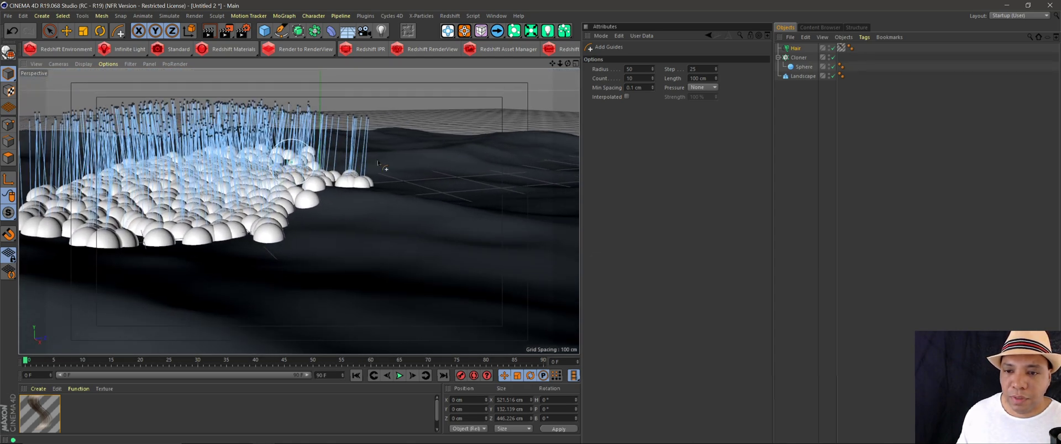
Shrink the Sphere radius to 5 cm
left_click(804, 66)
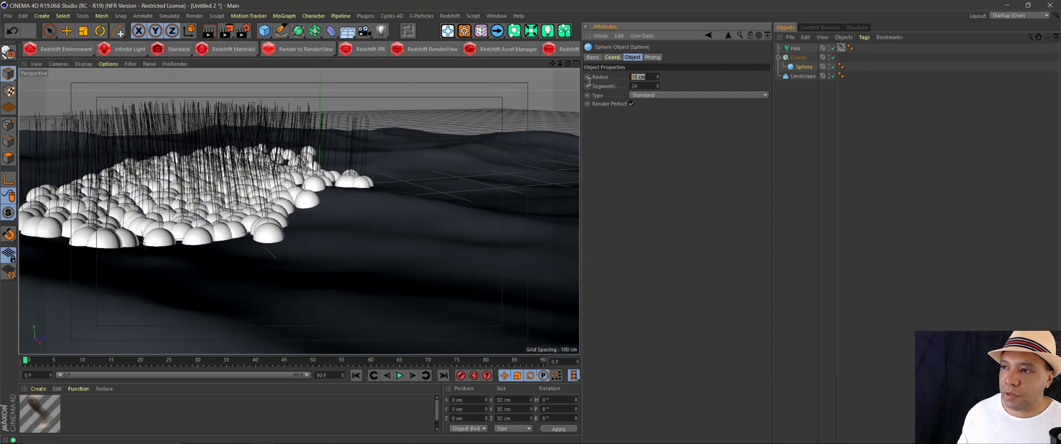
type("5")
key("Return")
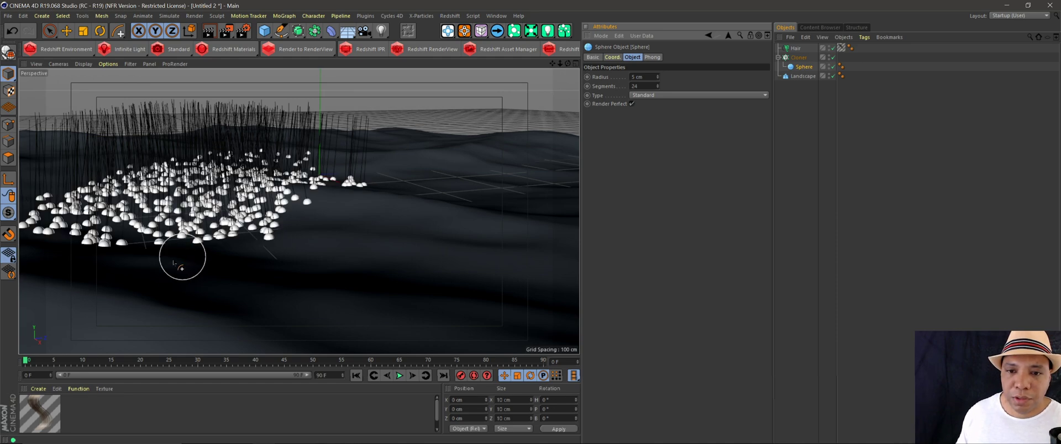
Raise the Landscape height to 99 cm and orbit to frame the hair field
left_click(800, 76)
mouse_move(332, 177)
left_mouse_down("alt")
mouse_move(345, 165)
mouse_move(312, 209)
left_mouse_up("alt")
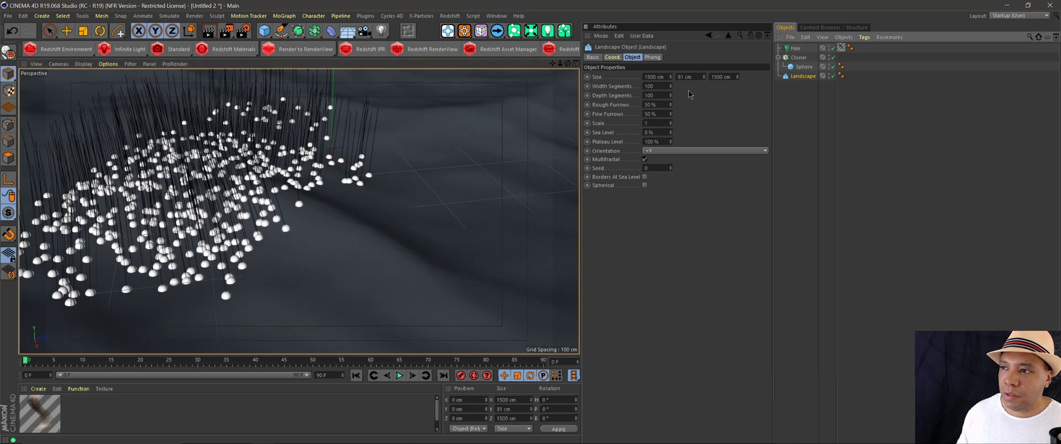
mouse_move(704, 77)
left_mouse_down()
mouse_move(702, 105)
mouse_move(709, 84)
mouse_move(694, 59)
mouse_move(695, 89)
left_mouse_up()
scroll(343, 250, "down", 2)
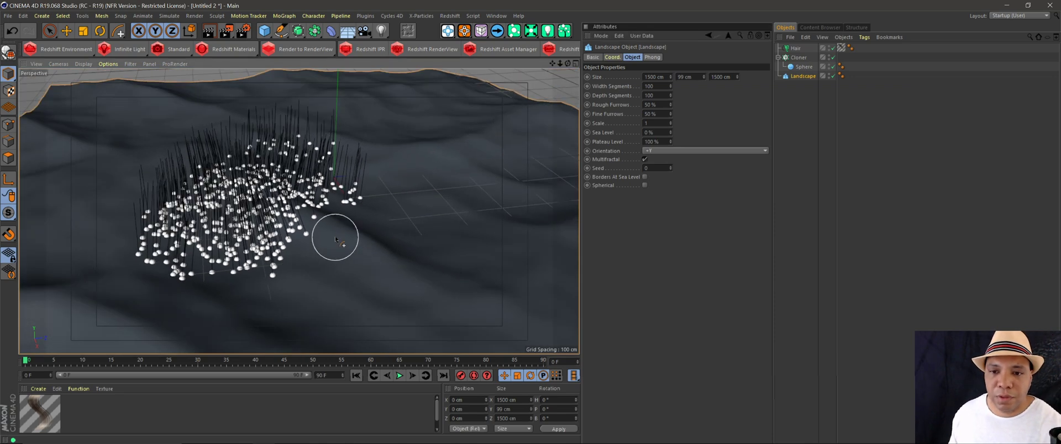
left_click_drag(323, 260, 242, 233, "alt")
left_click_drag(296, 199, 340, 128, "alt")
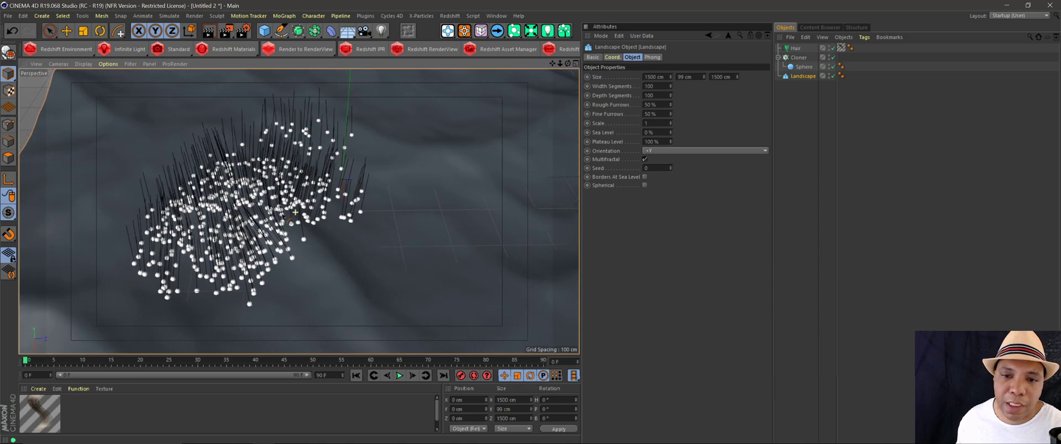
Live-select the guide tips along the cluster's back edge and delete them, leaving 452 guides
left_click(170, 16)
mouse_move(177, 103)
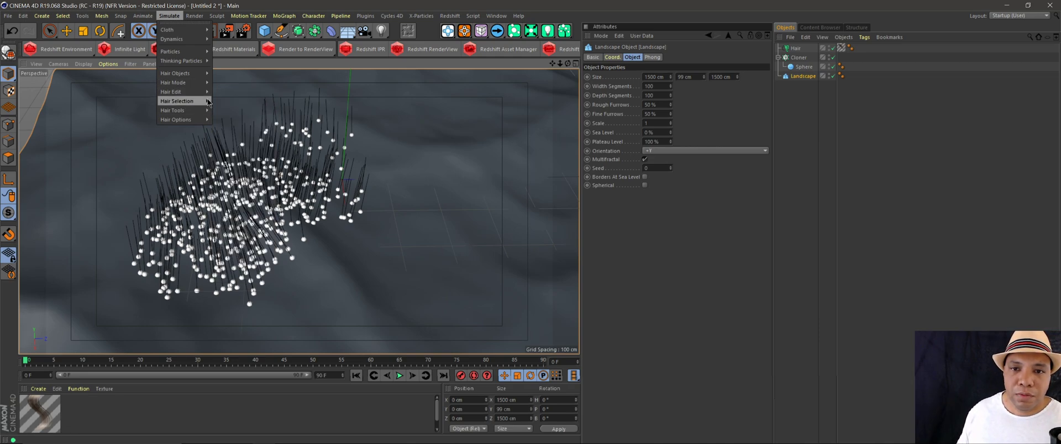
left_click(236, 105)
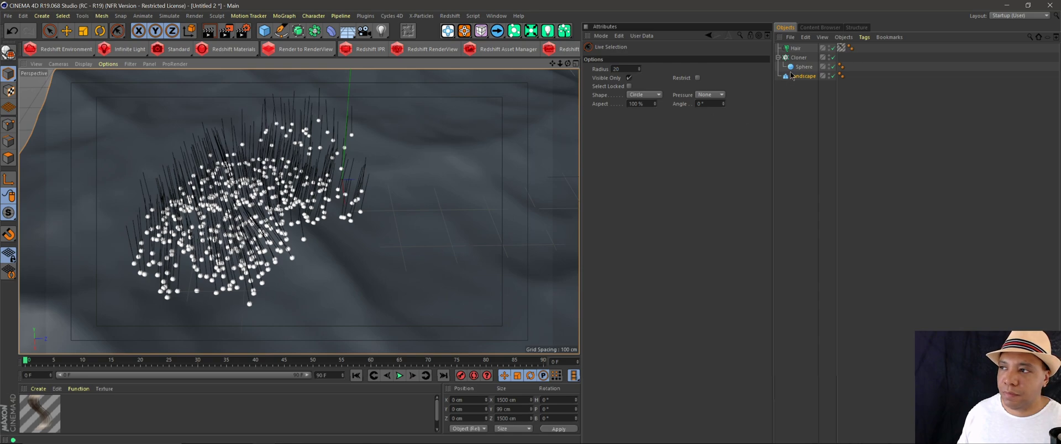
left_click(796, 48)
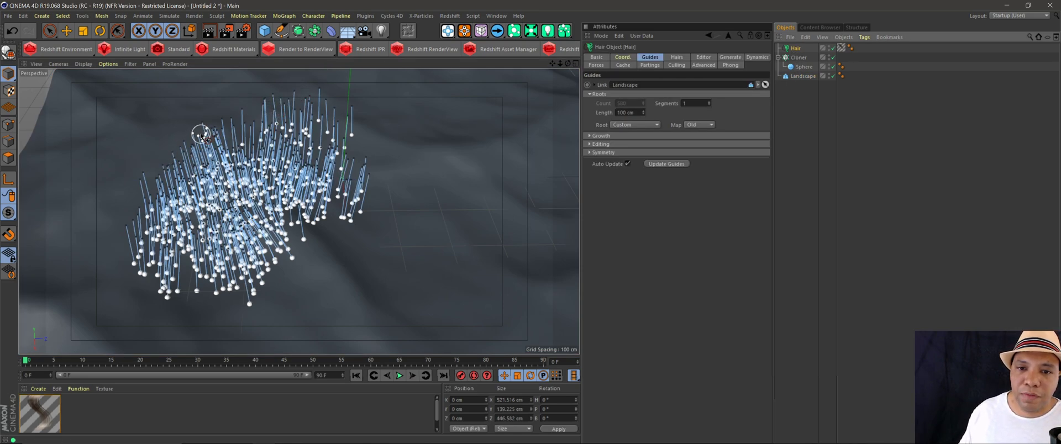
mouse_move(200, 134)
left_mouse_down()
mouse_move(297, 99)
mouse_move(344, 100)
mouse_move(324, 97)
mouse_move(351, 111)
mouse_move(348, 122)
mouse_move(299, 110)
mouse_move(267, 122)
mouse_move(292, 125)
mouse_move(200, 150)
mouse_move(217, 131)
mouse_move(298, 136)
left_mouse_up()
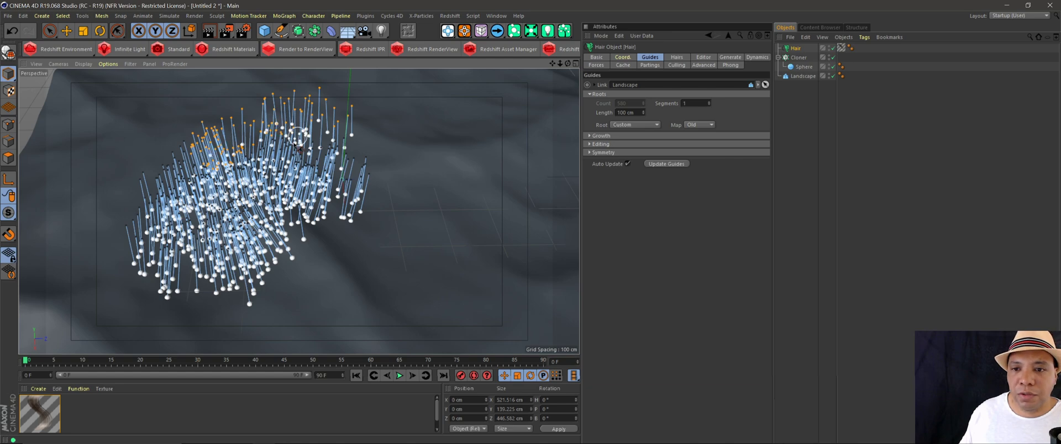
key("Delete")
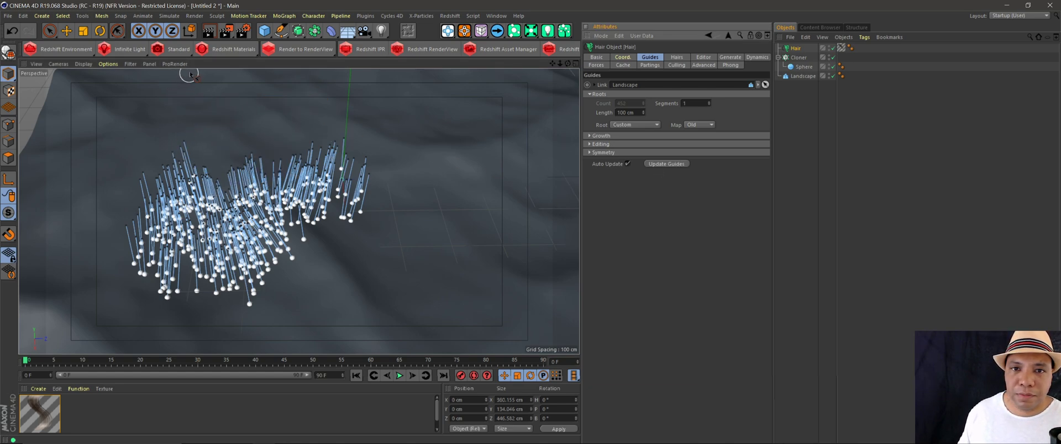
middle_click_drag(224, 250, 235, 231, "alt")
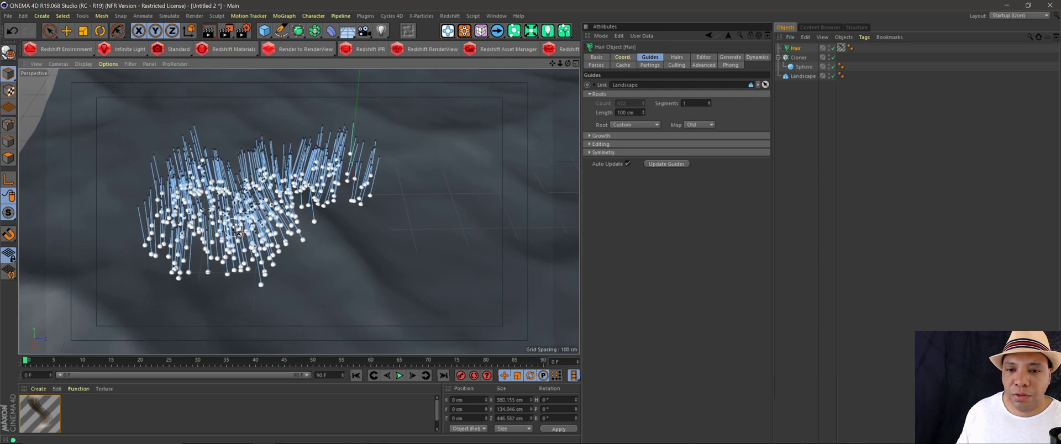
left_click_drag(234, 229, 232, 213, "alt")
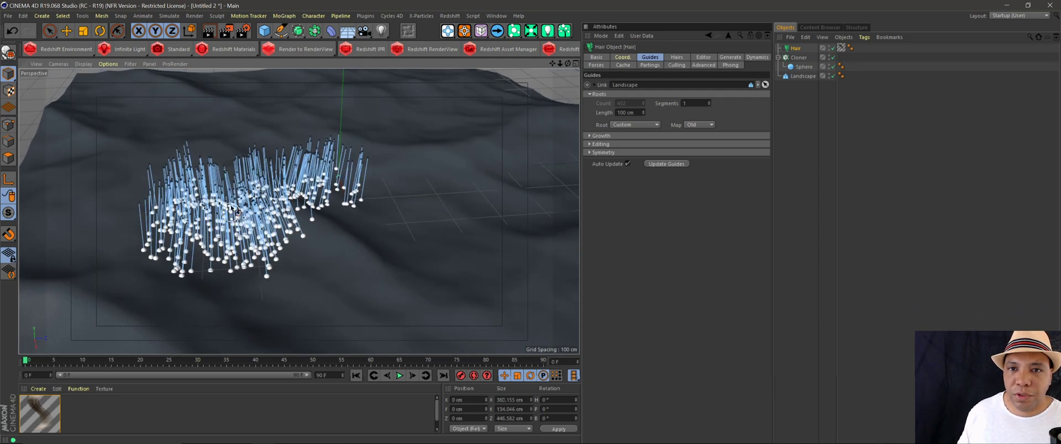
Uncheck Hair Render on the Render Settings Hair Render page and close the window
left_click(244, 31)
left_click(88, 104)
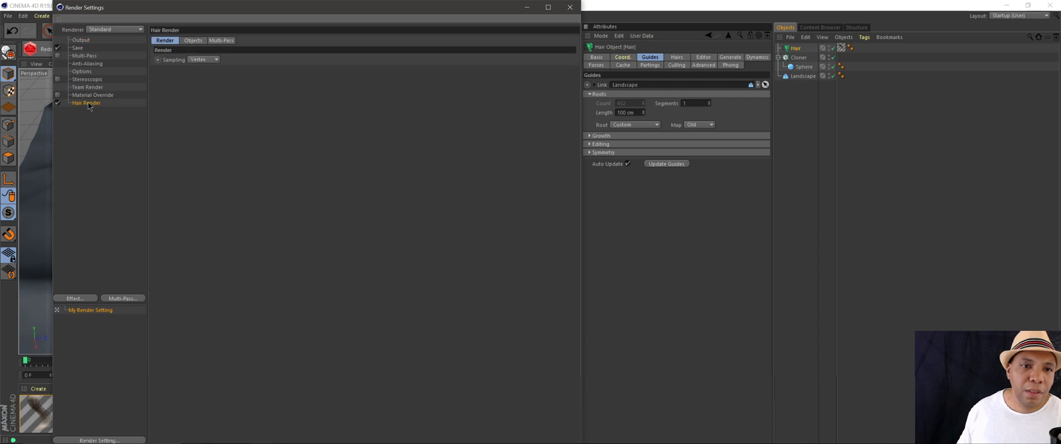
left_click(58, 103)
left_click(78, 49)
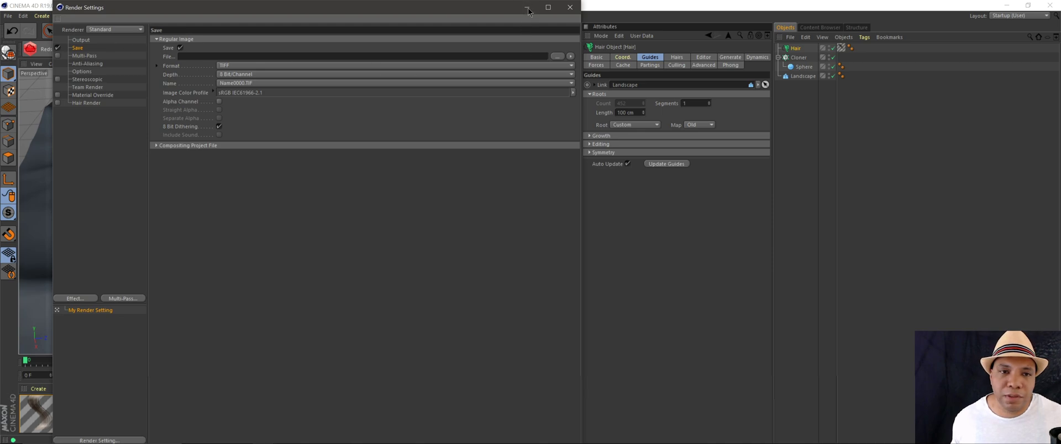
left_click(570, 8)
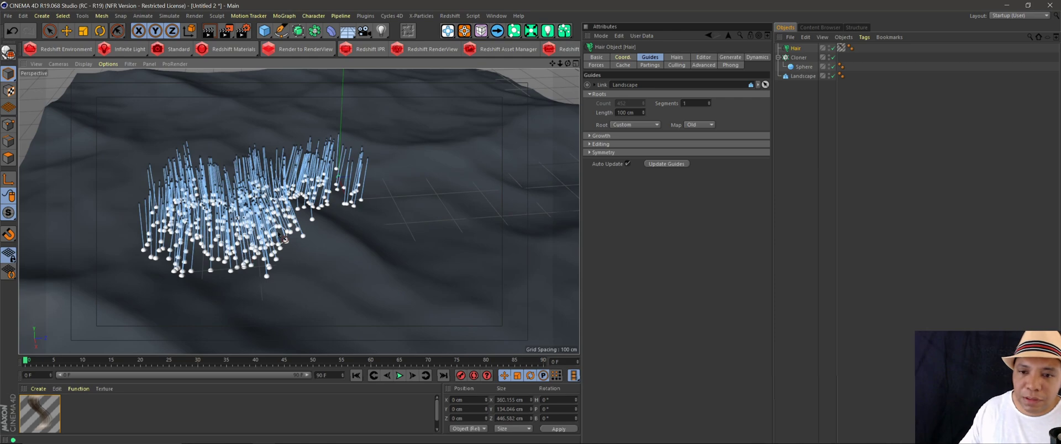
Use Add Guides to paint a second patch of hair guides at the terrain's upper right
left_click_drag(283, 239, 259, 231, "alt")
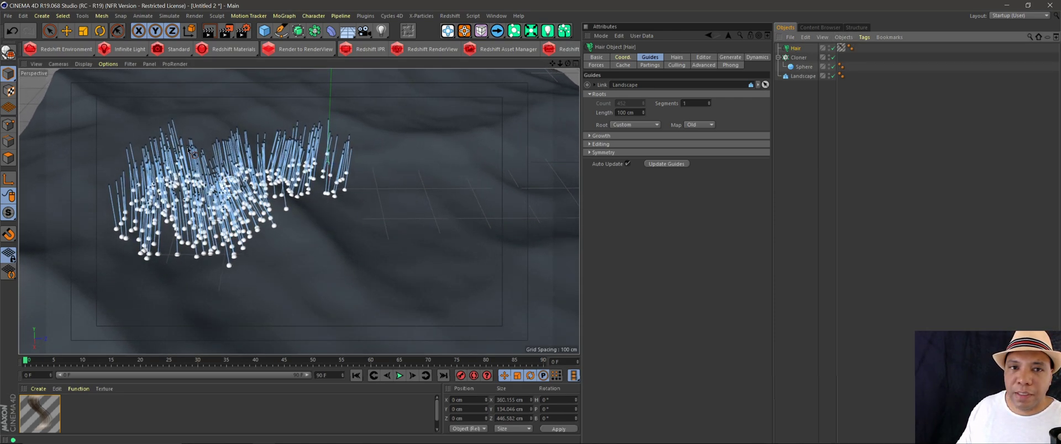
left_click(169, 15)
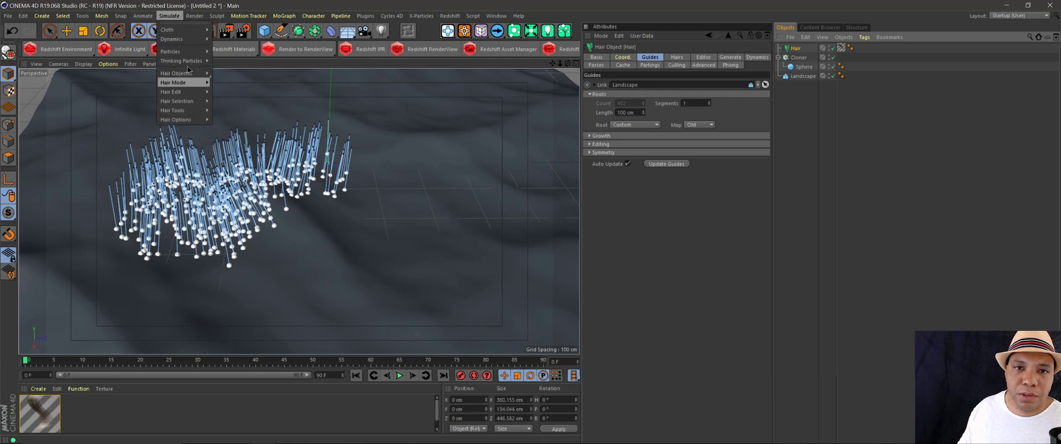
mouse_move(184, 110)
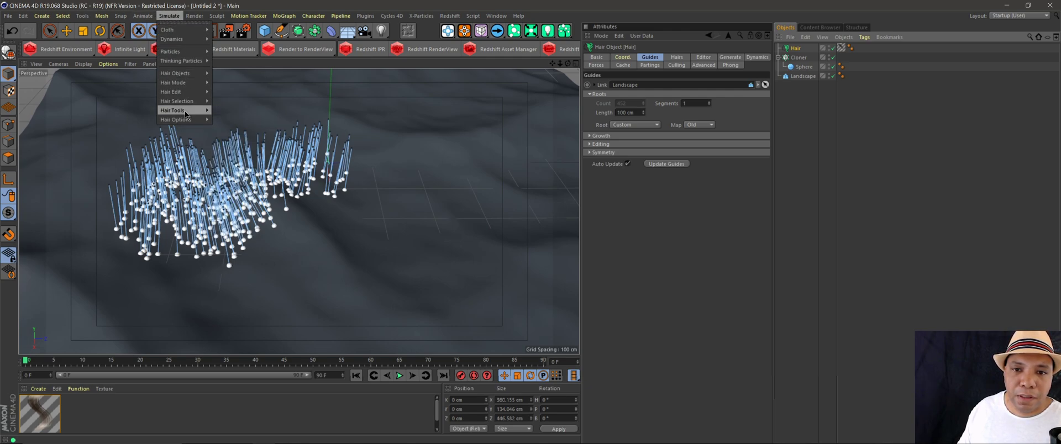
mouse_move(191, 94)
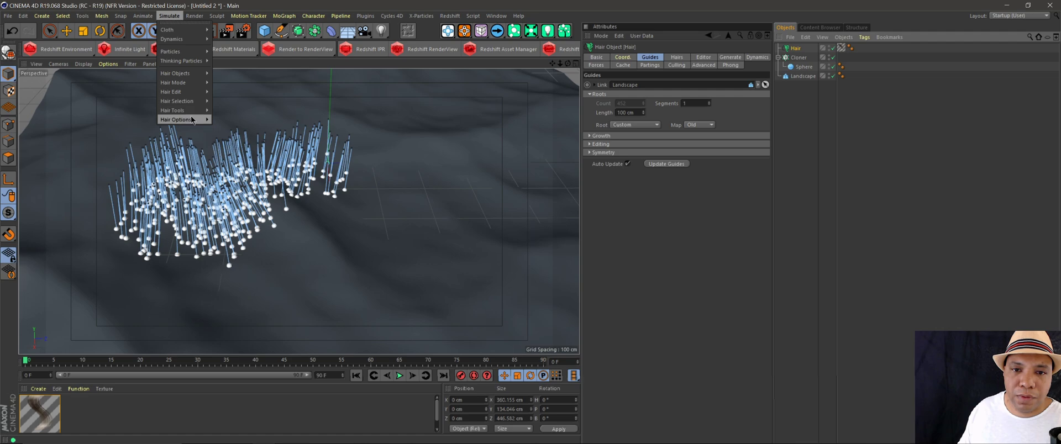
left_click(236, 212)
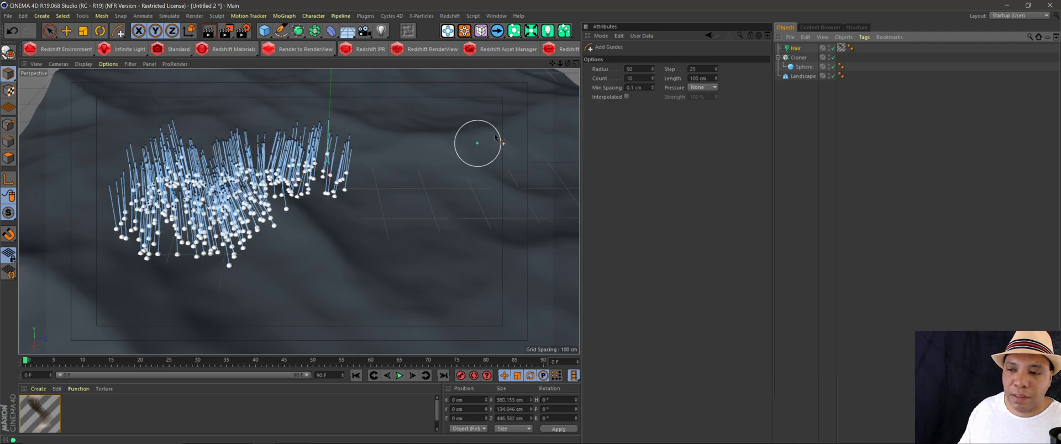
mouse_move(474, 142)
left_mouse_down()
mouse_move(509, 132)
mouse_move(379, 154)
left_mouse_up()
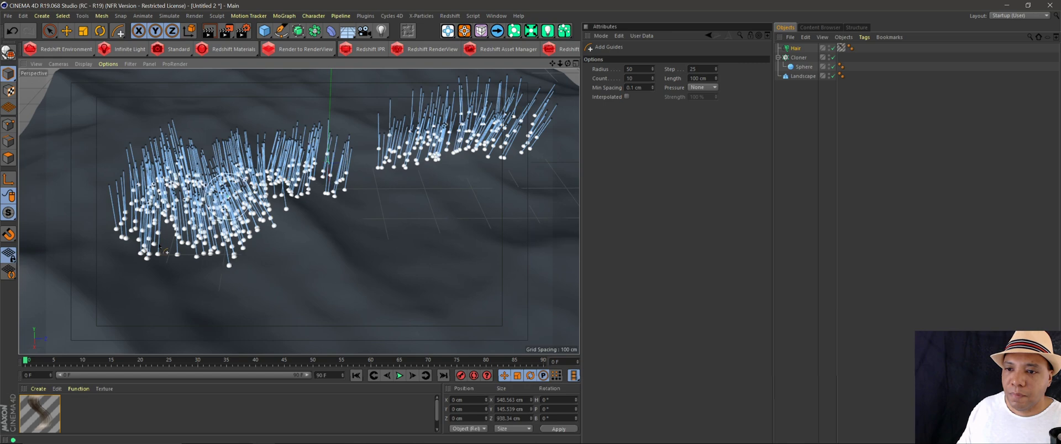
With the Cloner selected, add a Forester Rock and set its Rock Size to 0.1
left_click(796, 58)
scroll(425, 31, "down", 5)
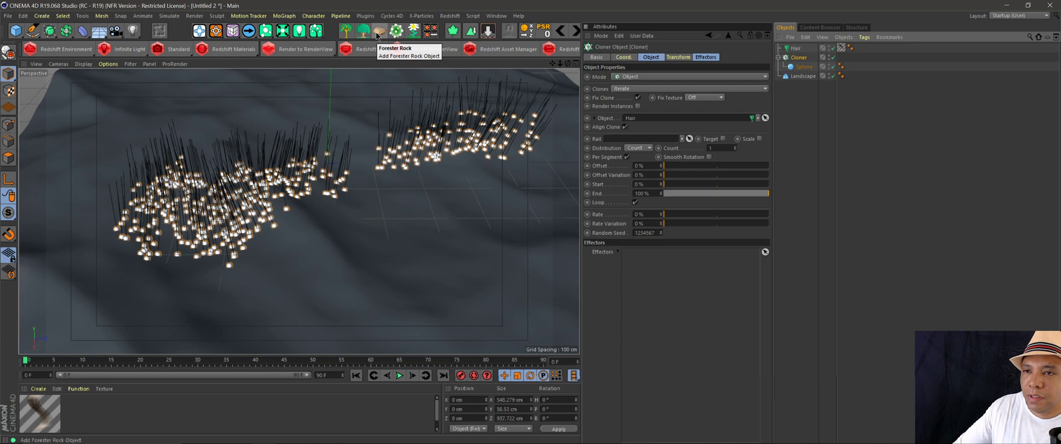
left_click(377, 32)
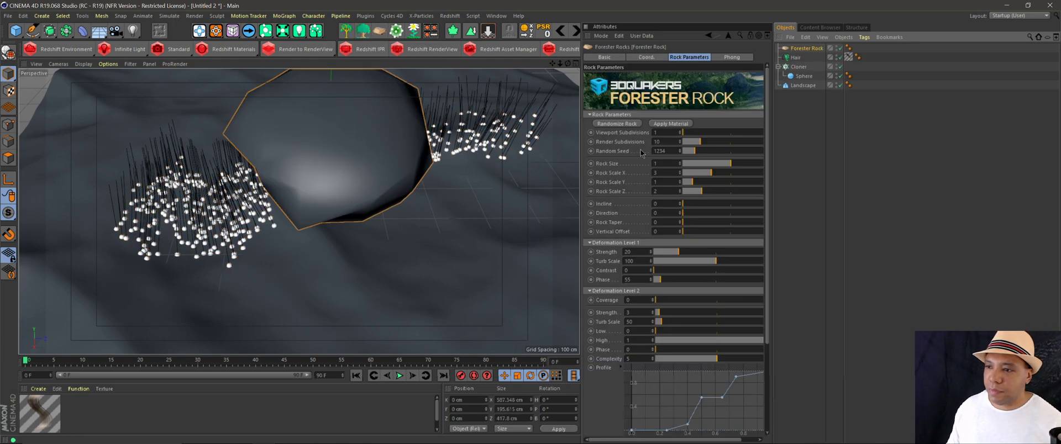
left_click(663, 164)
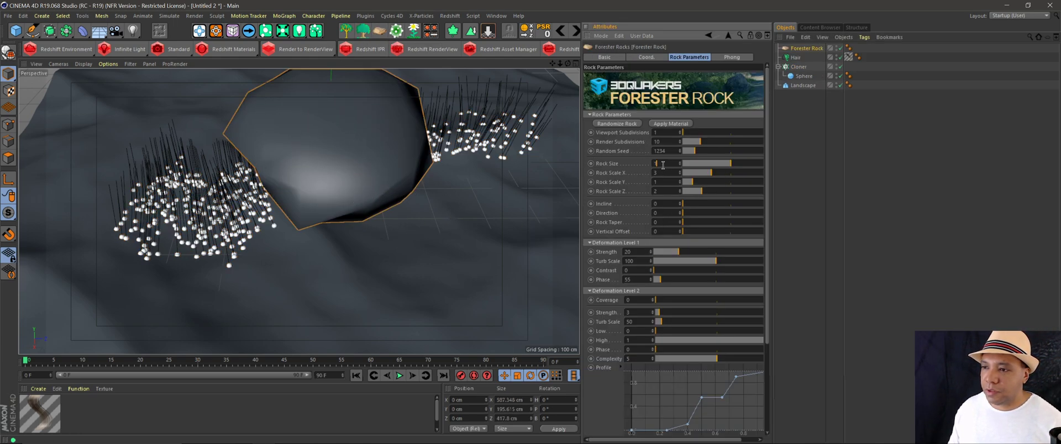
type("0.1")
key("Return")
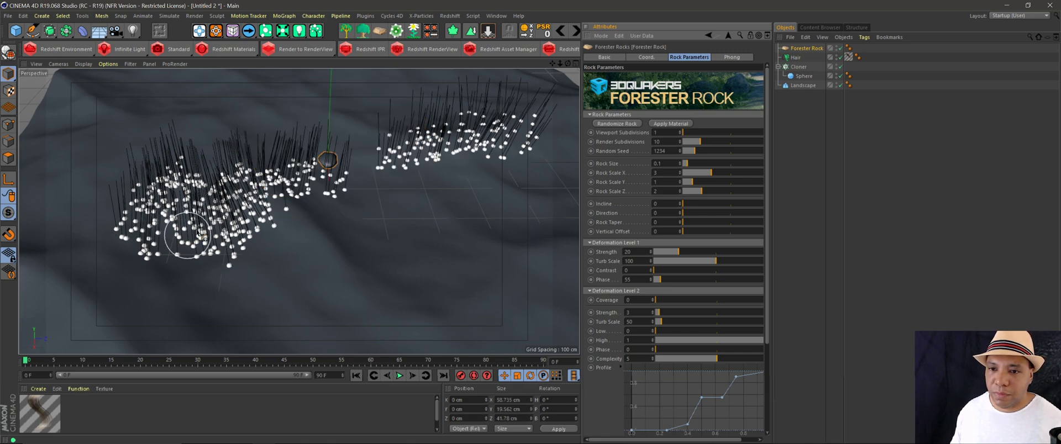
Move the Forester Rock under the Cloner so rocks are cloned onto the guides
left_click(805, 49)
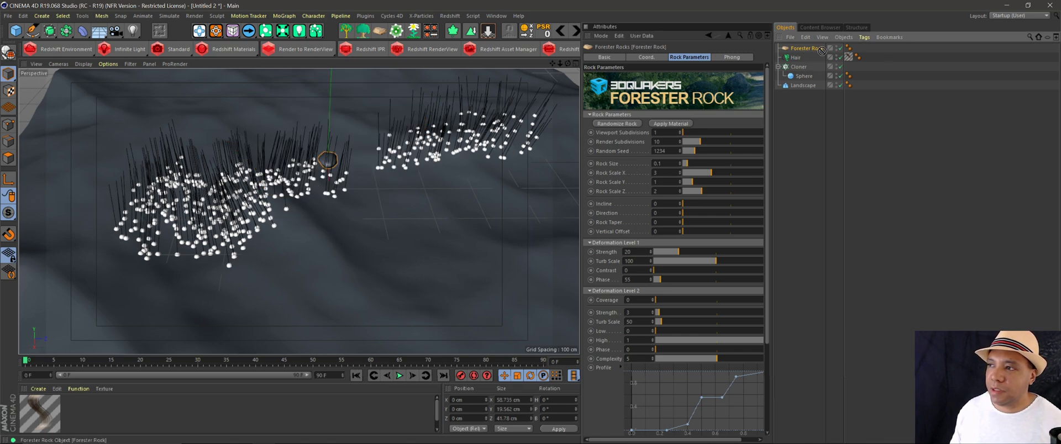
left_click_drag(796, 75, 799, 70)
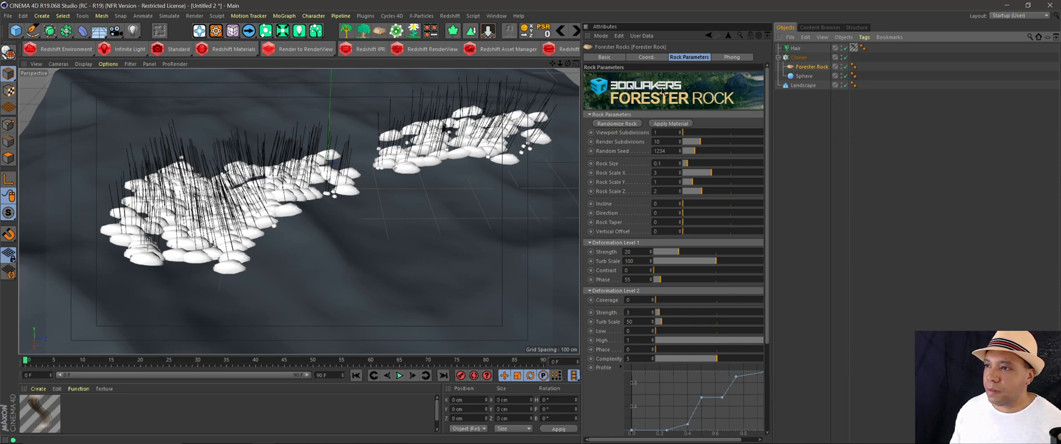
left_click(798, 58)
Set the Cloner's transform R.P to -90° so the rocks lie flat, then select Forester Rock
left_click(678, 57)
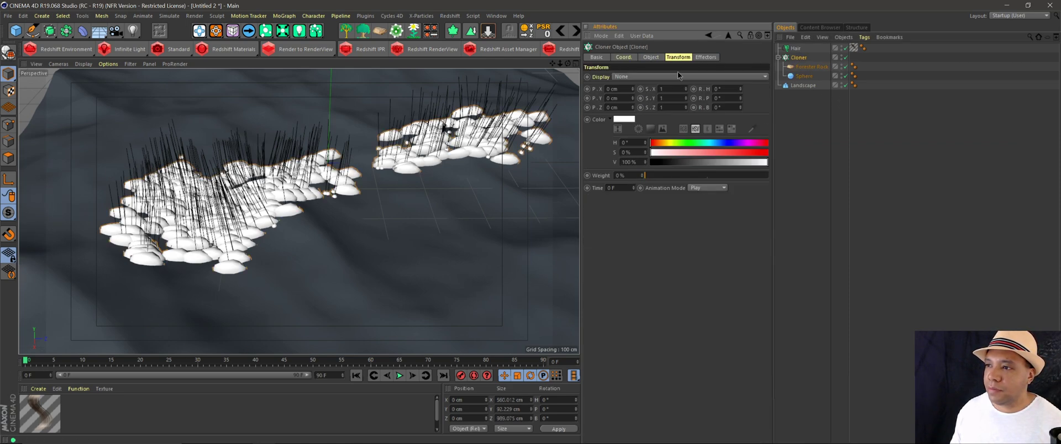
left_click_drag(741, 98, 747, 141)
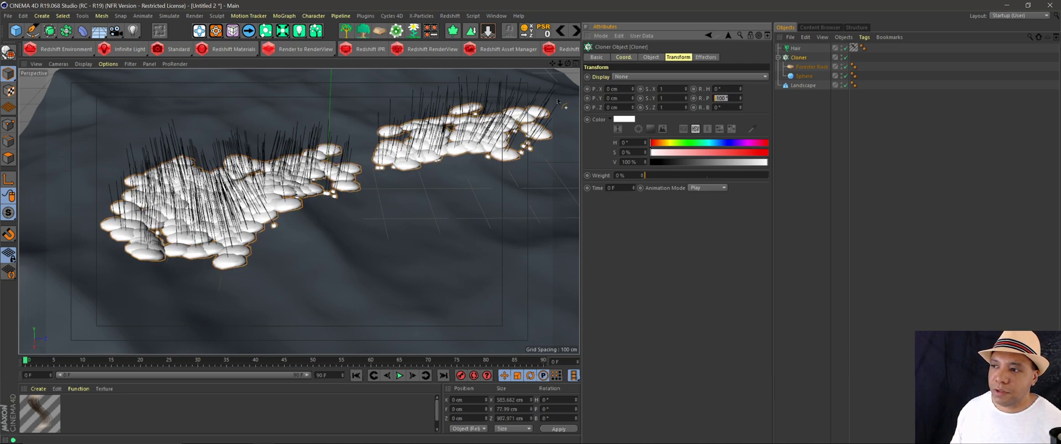
type("-90")
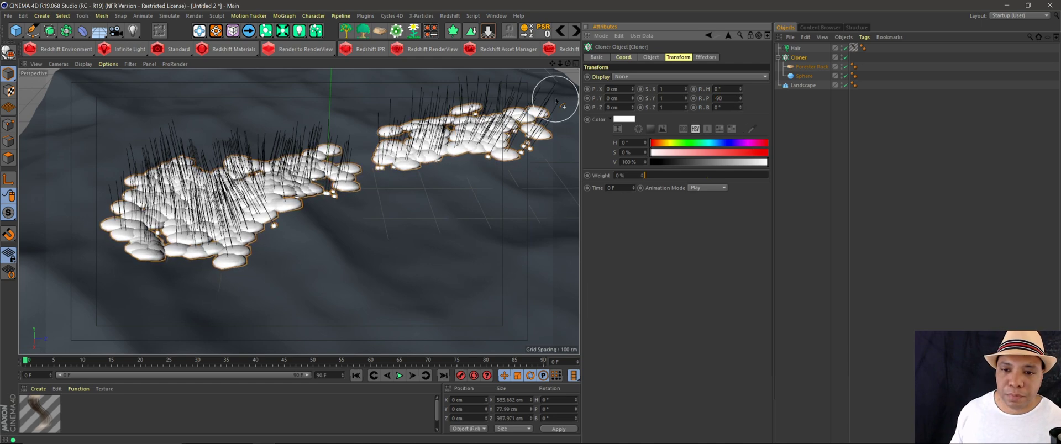
type("0")
key("Return")
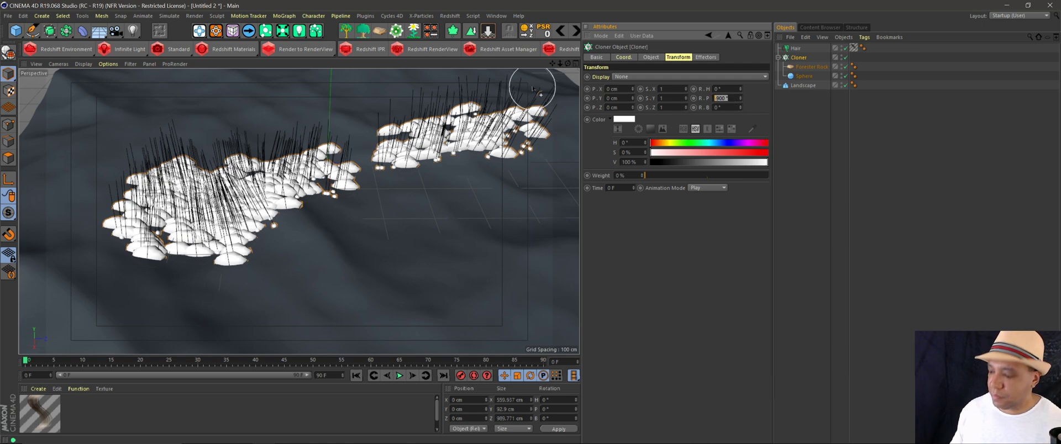
left_click(811, 66)
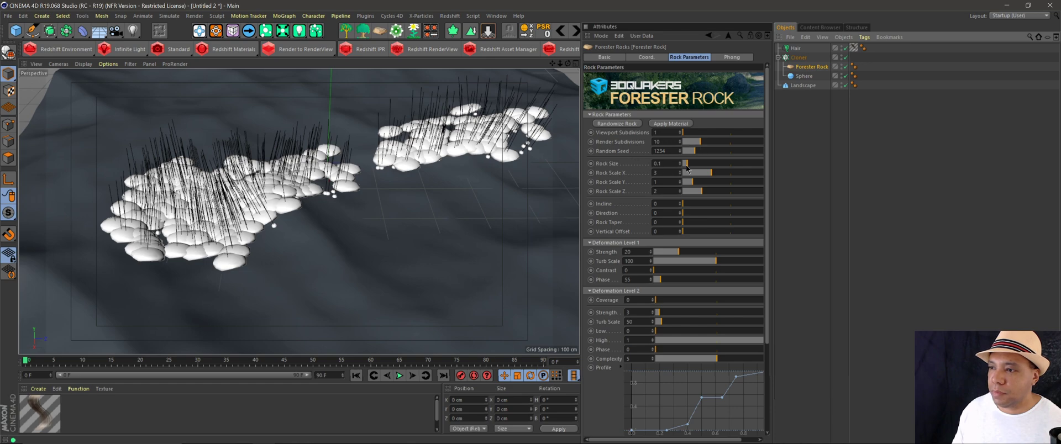
Lower Rock Size to 0.04 and add two duplicate Forester Rocks, each with a randomized shape
left_click_drag(685, 165, 684, 166)
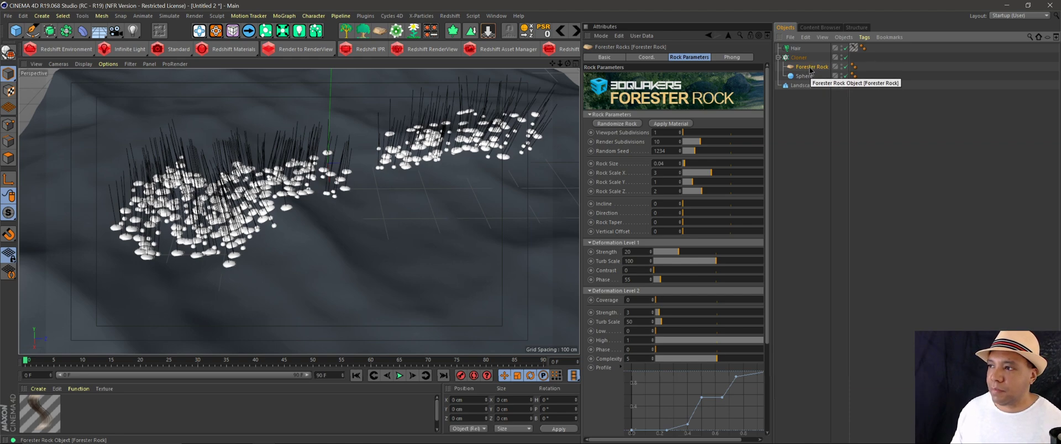
left_click_drag(808, 70, 802, 74)
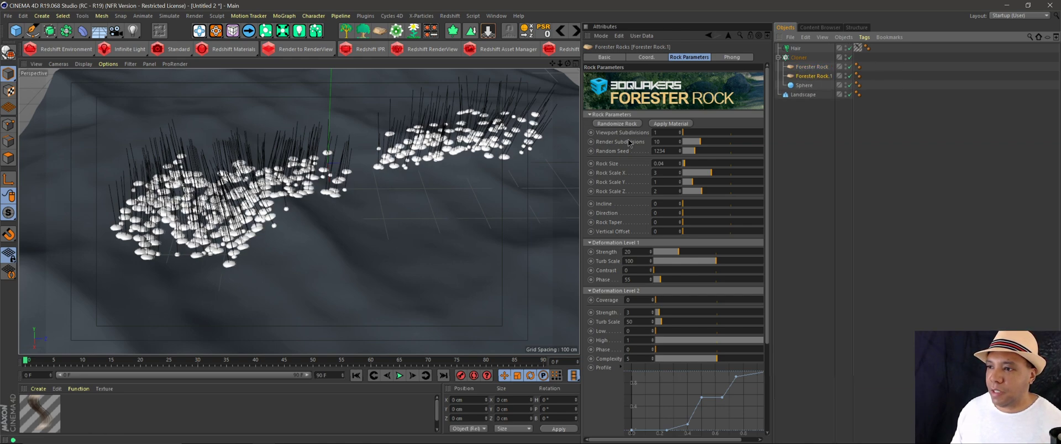
left_click(620, 124)
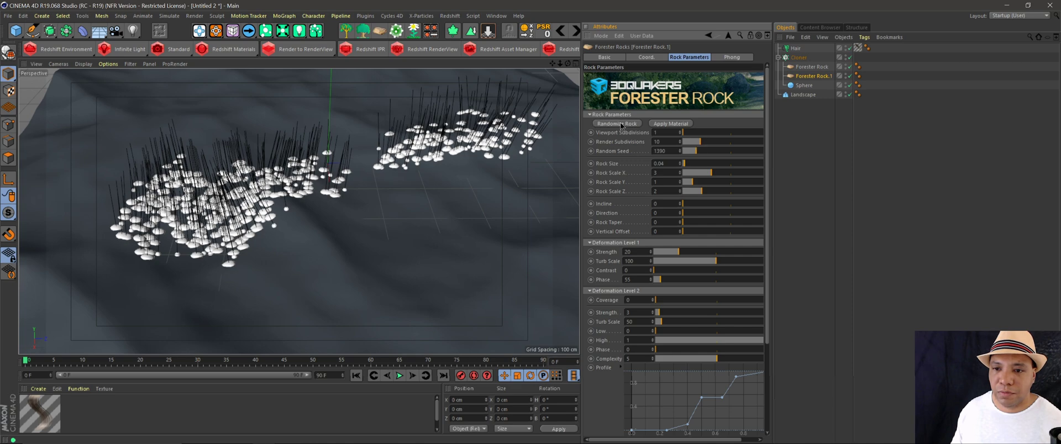
left_click_drag(808, 78, 806, 81, "ctrl")
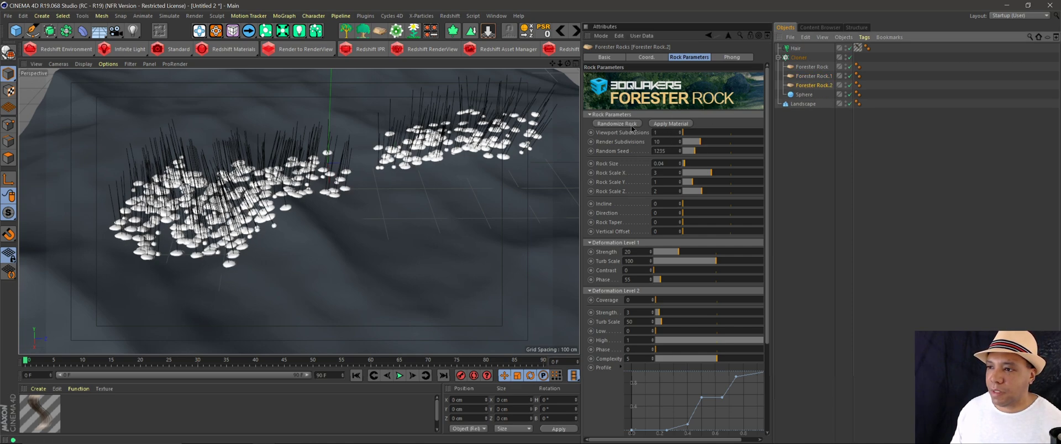
left_click(633, 124)
Delete the leftover Sphere from under the Cloner
left_click(804, 94)
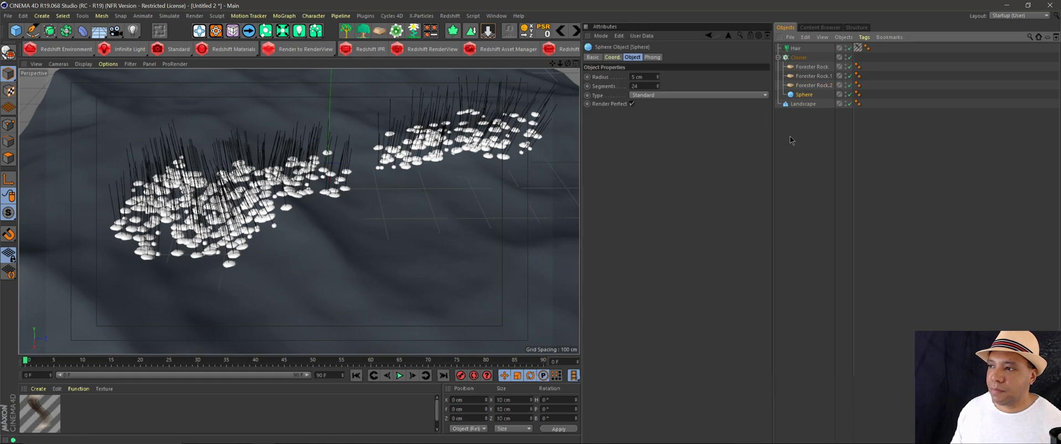
key("Delete")
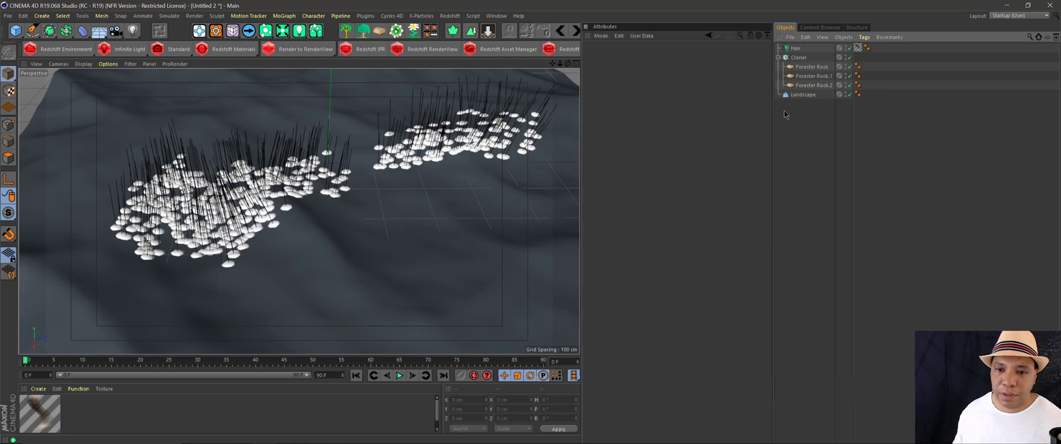
scroll(277, 243, "up", 5)
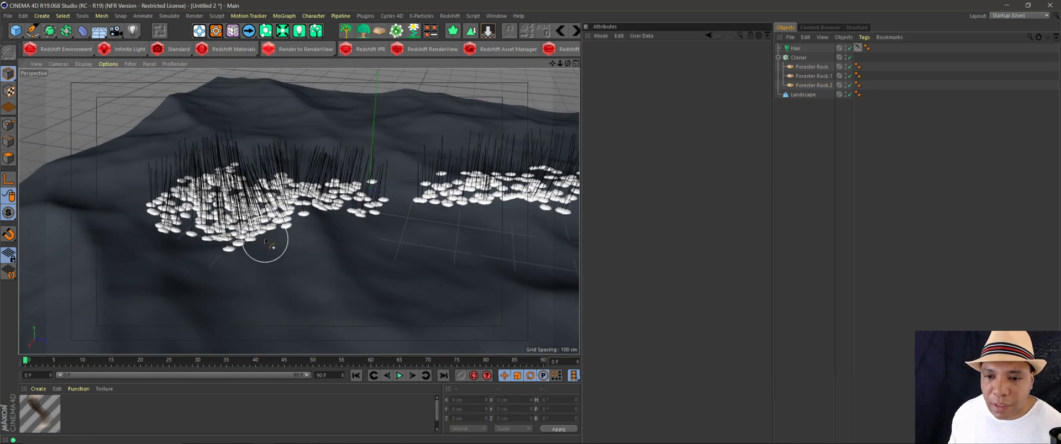
left_click_drag(273, 234, 424, 232, "alt")
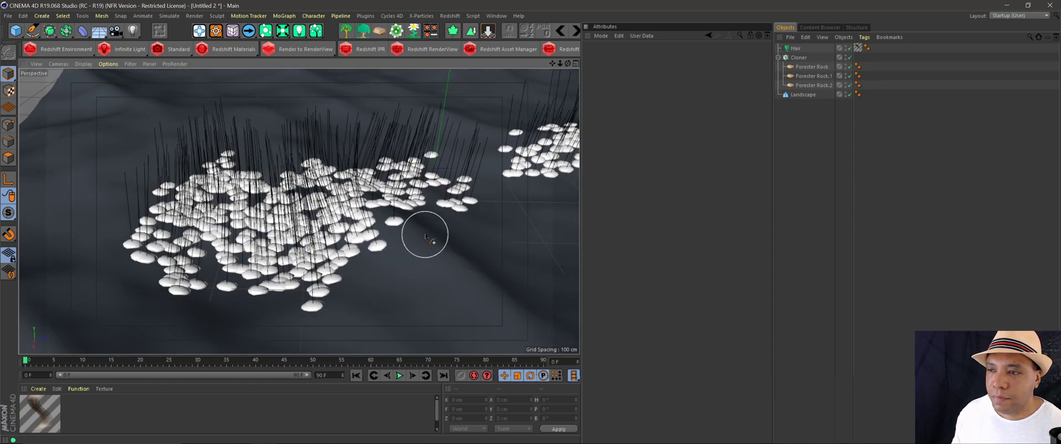
Try a Cloner Count of 3, then set it back to 1 clone per hair guide
left_click(797, 57)
left_click(659, 58)
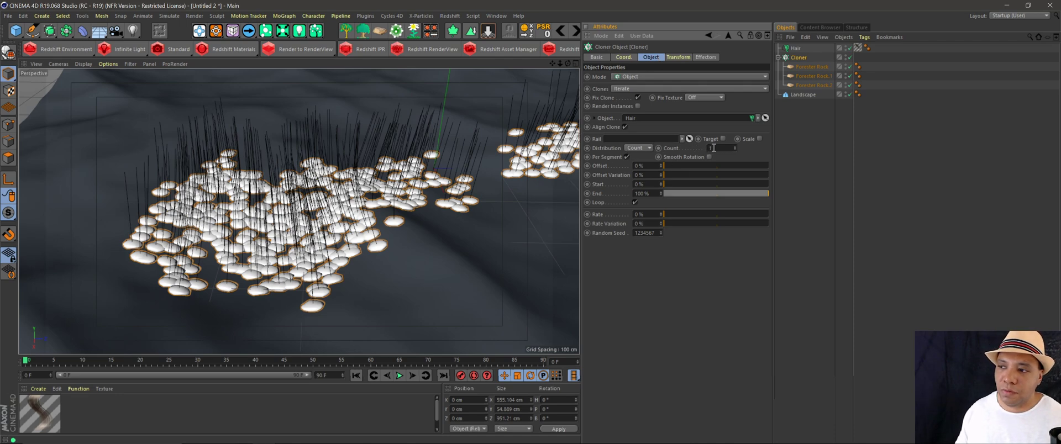
left_click(734, 145)
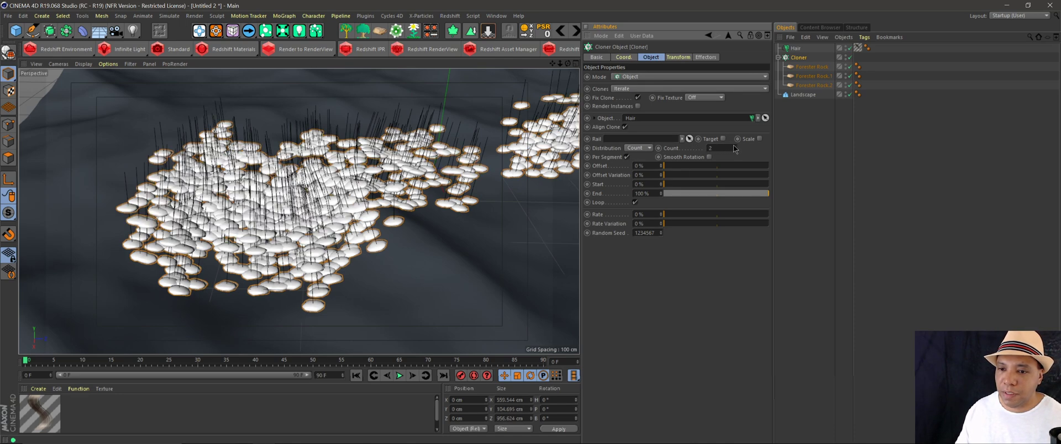
left_click(734, 146)
left_click_drag(296, 274, 362, 229, "alt")
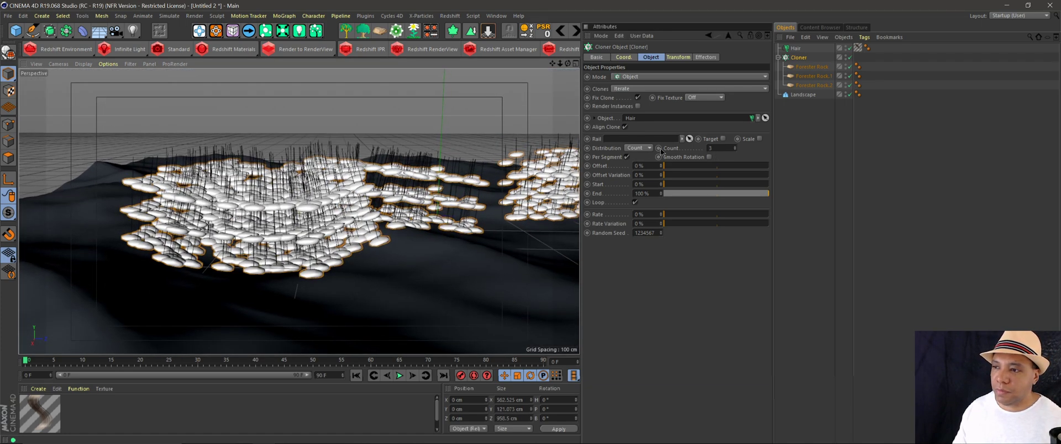
double_click(714, 147)
type("1")
key("Return")
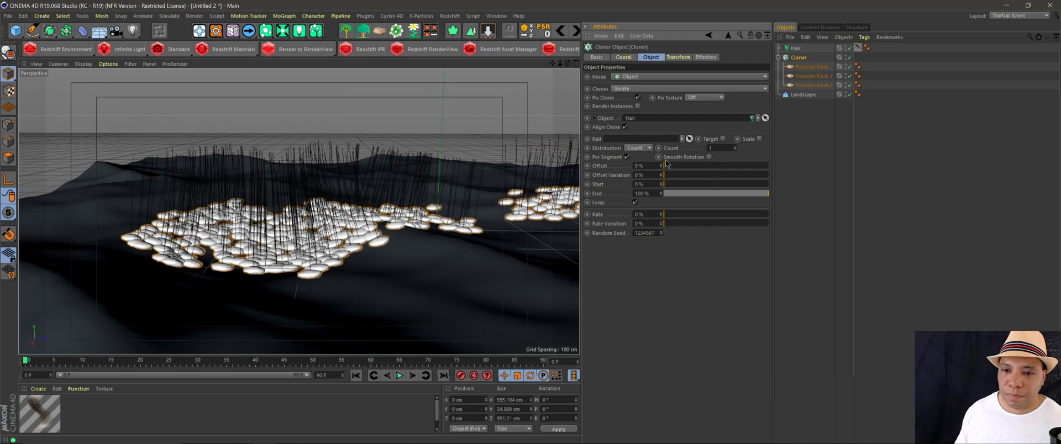
left_click_drag(386, 260, 276, 235, "alt")
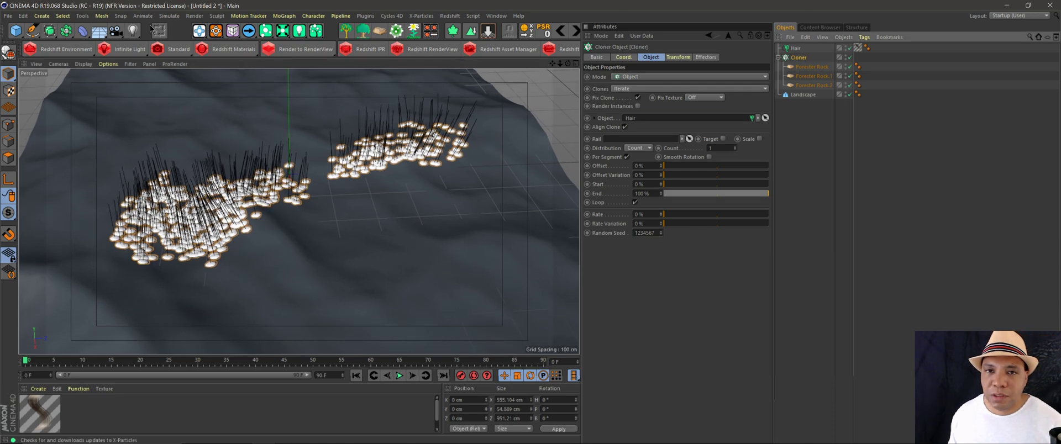
Add a Random effector from the MoGraph Effector menu to the rock clones
left_click(281, 17)
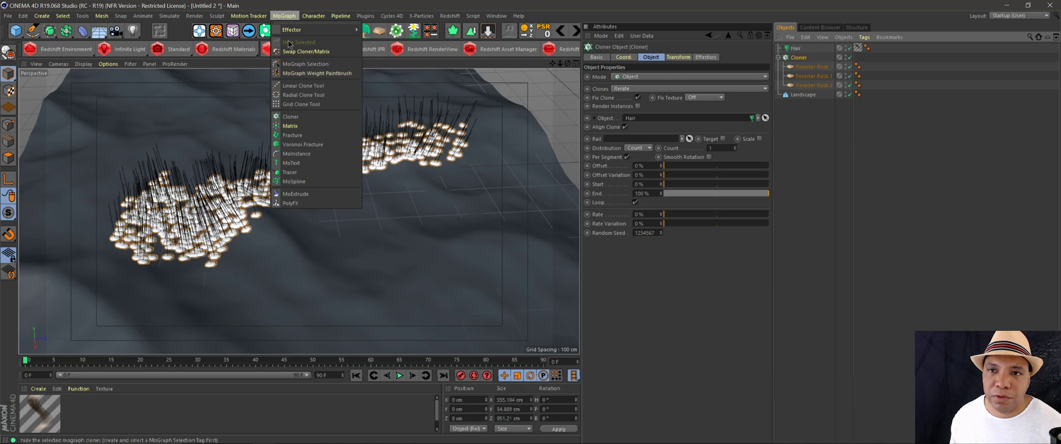
mouse_move(339, 28)
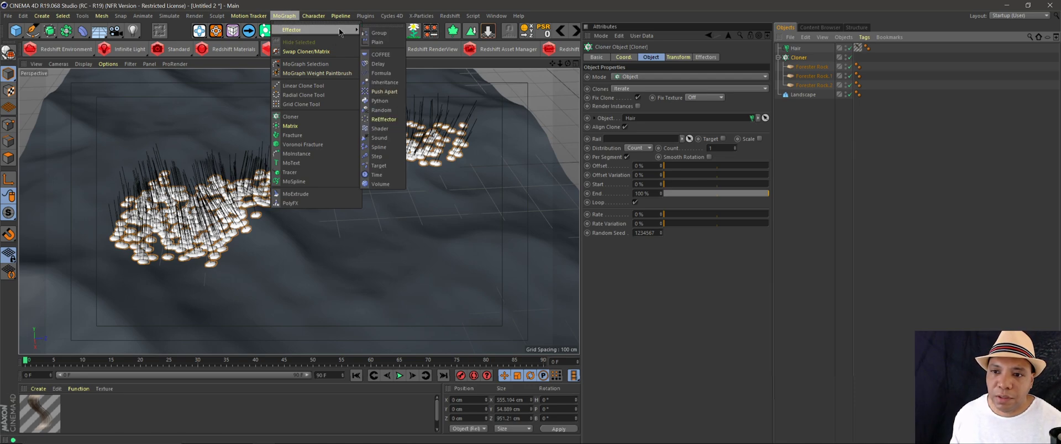
left_click(390, 111)
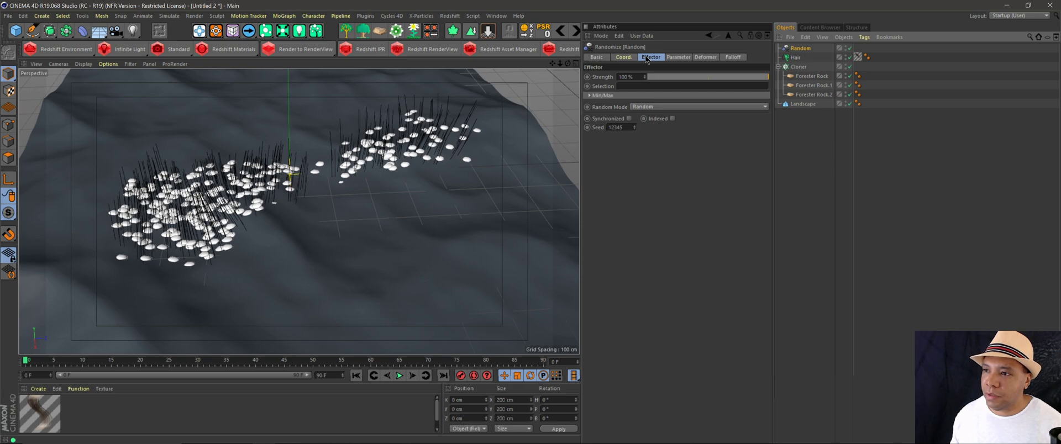
Make the Random effector skip position and randomize rotation, with heading around 493°
left_click(689, 59)
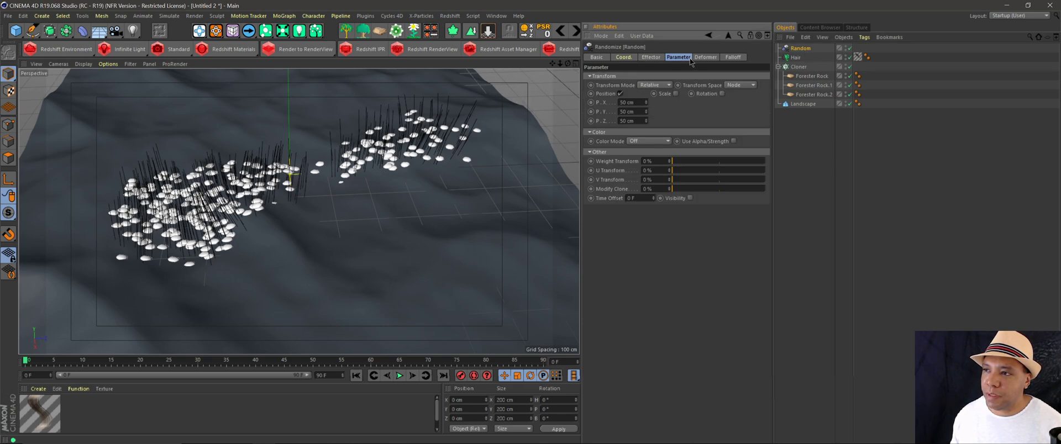
left_click(618, 94)
left_click(704, 94)
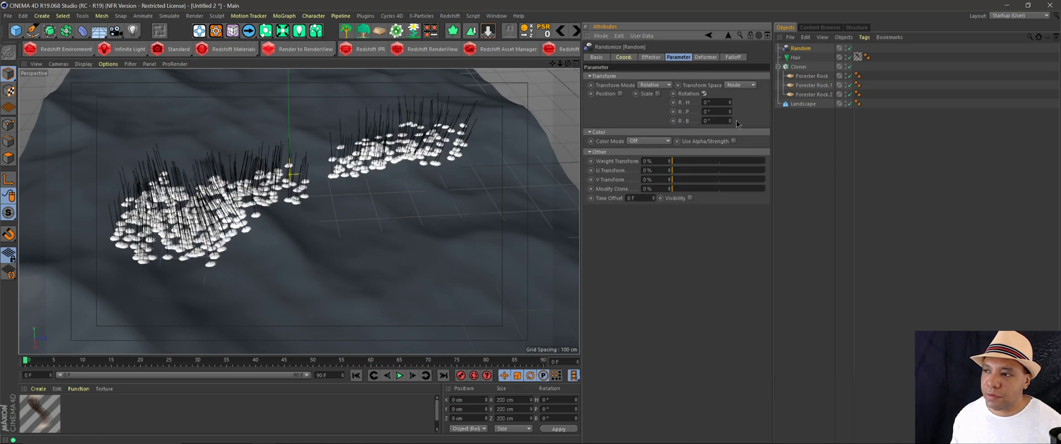
left_click_drag(730, 104, 713, 15)
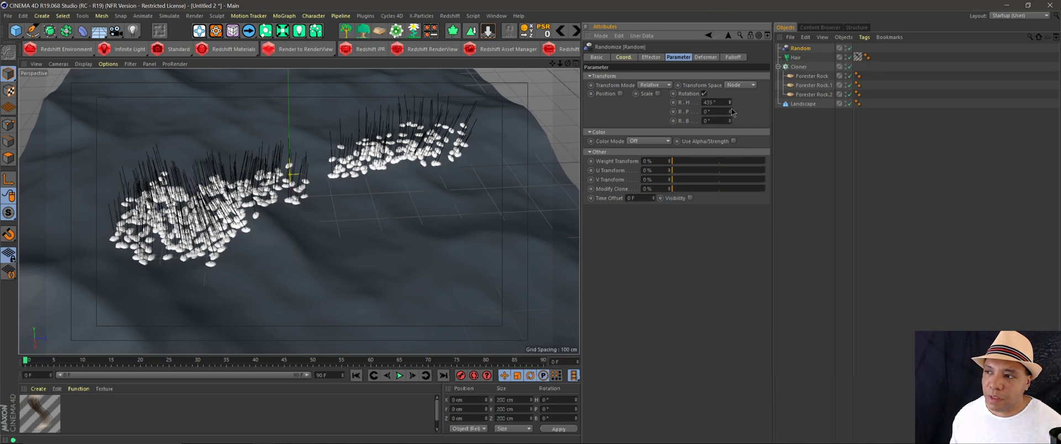
left_click_drag(730, 104, 737, 129)
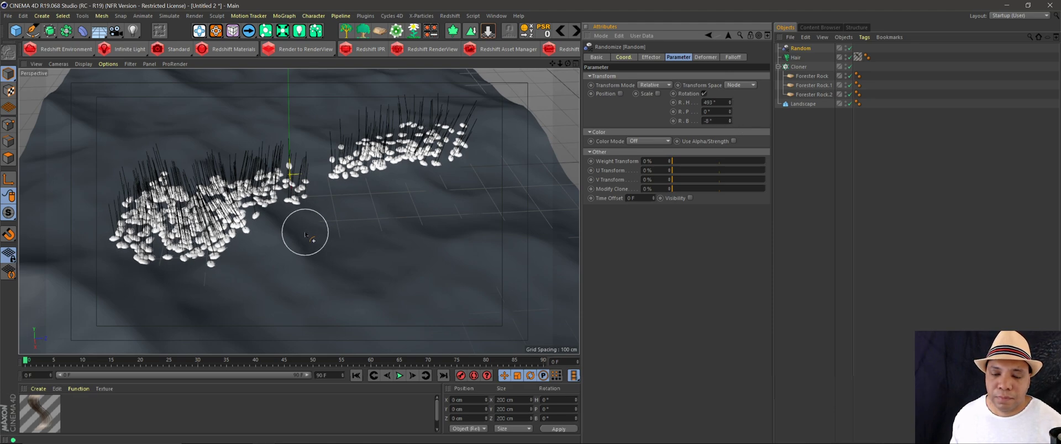
left_click_drag(303, 230, 261, 232, "alt")
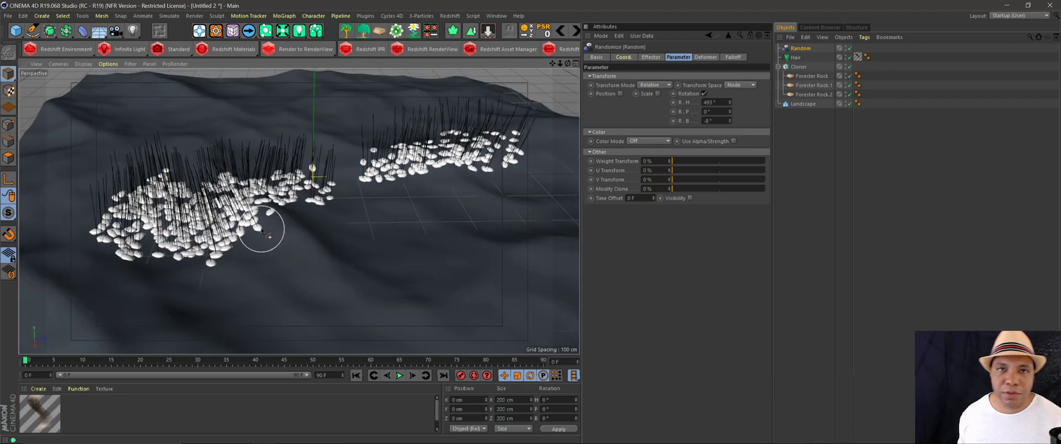